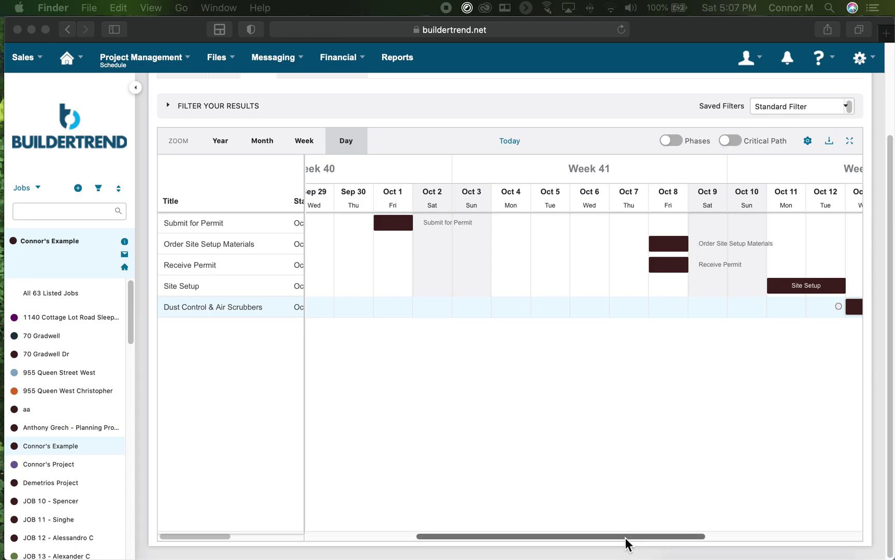
# Step: Add a one-day schedule item titled 'Activity New' on Oct 18, 2021, and save it
pyautogui.moveTo(626, 536); pyautogui.dragTo(716, 536)
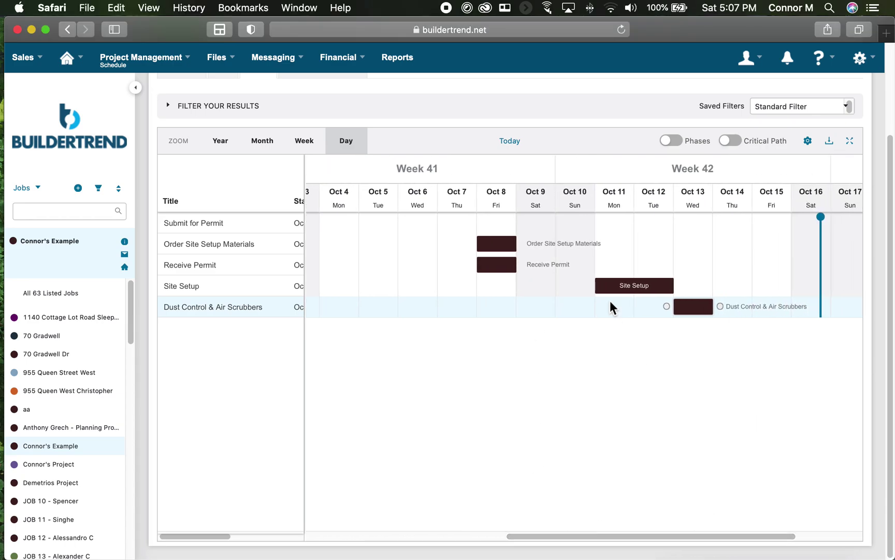
pyautogui.moveTo(653, 286)
pyautogui.moveTo(696, 310)
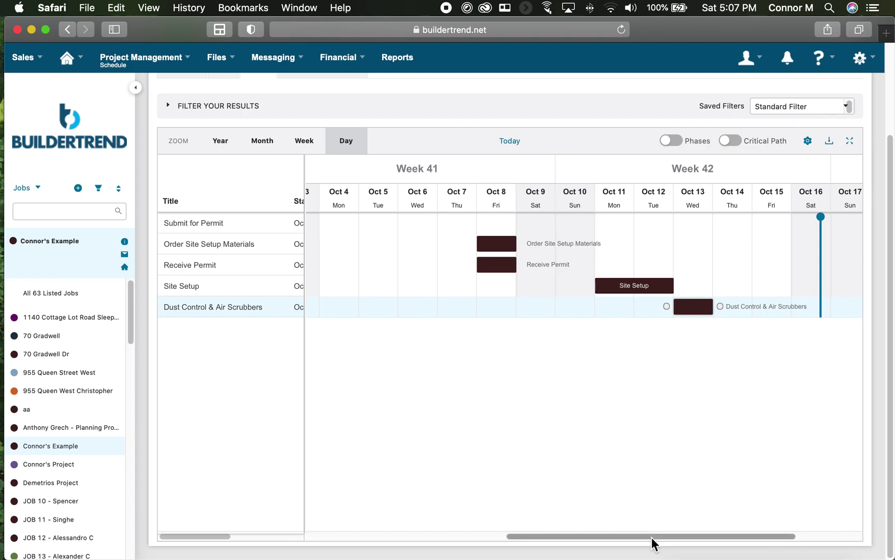
pyautogui.moveTo(651, 536); pyautogui.dragTo(558, 536)
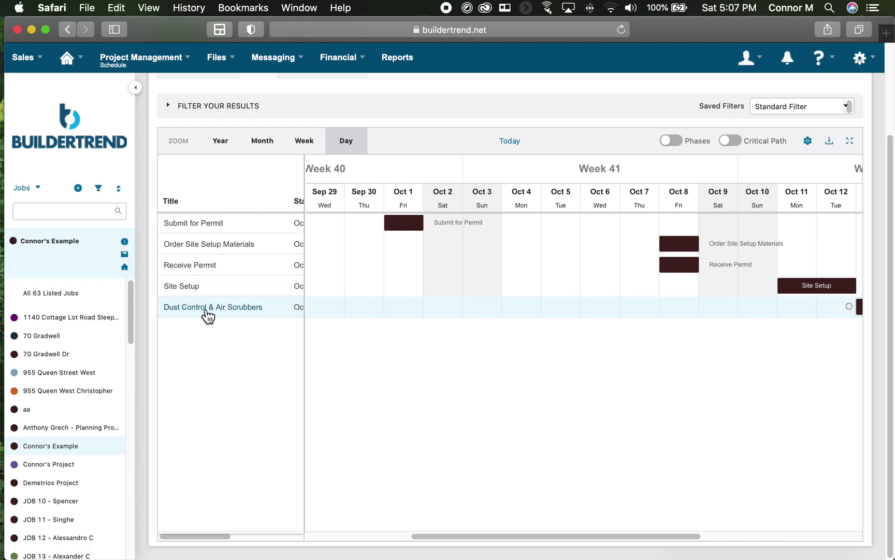
pyautogui.scroll(1, 207, 309)
pyautogui.scroll(3, 206, 311)
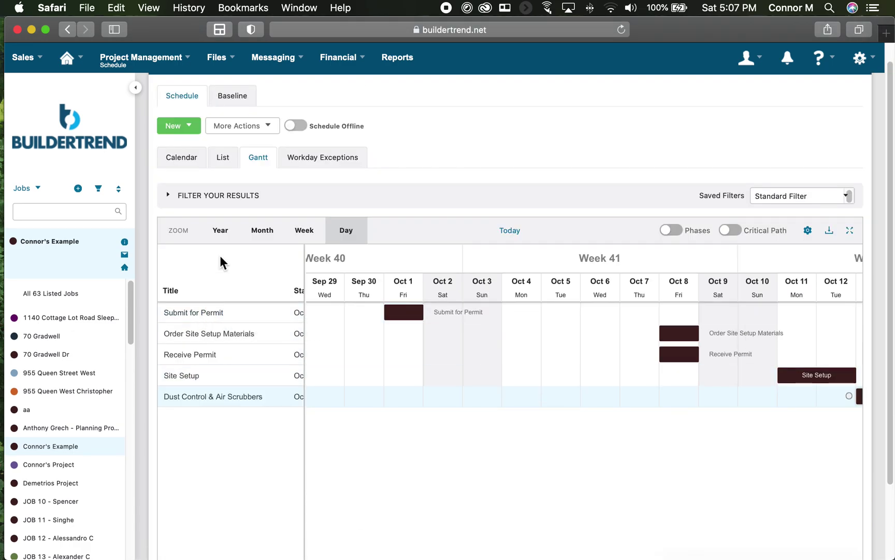
pyautogui.click(171, 125)
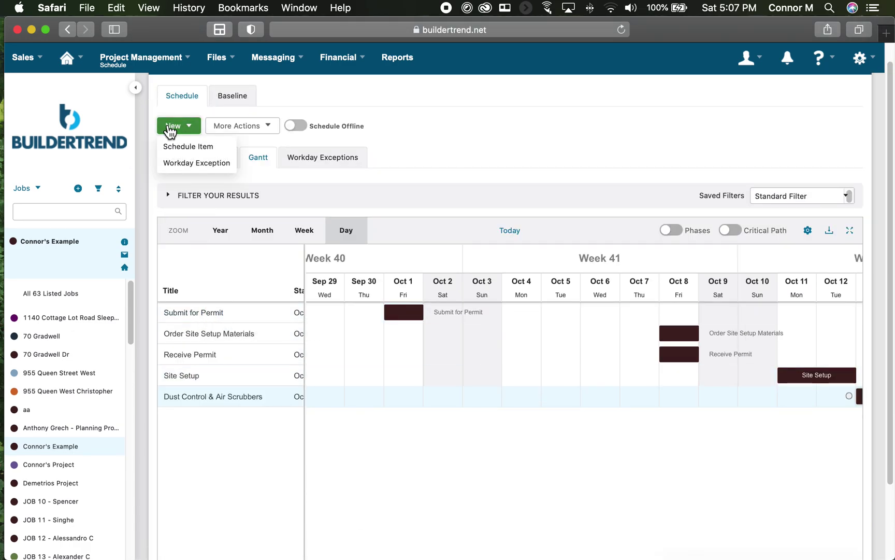
pyautogui.click(184, 147)
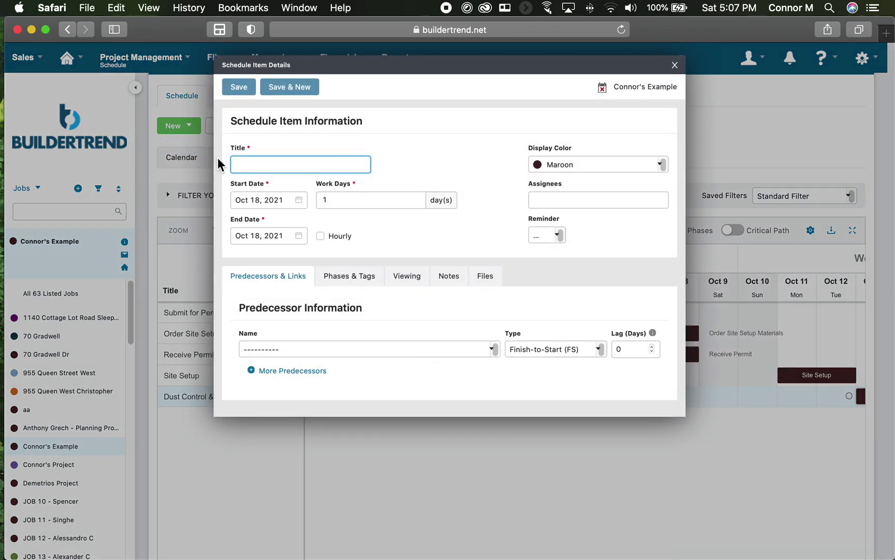
pyautogui.write('Activity New')
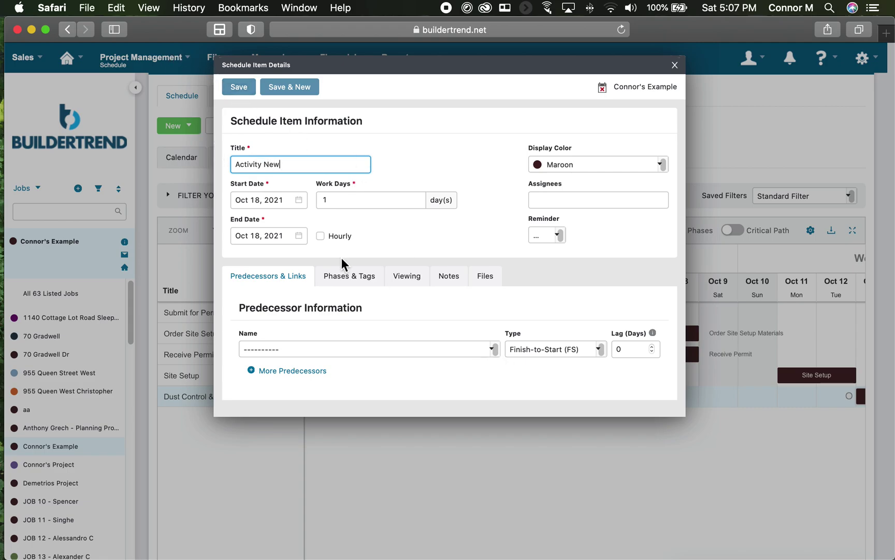
pyautogui.click(239, 88)
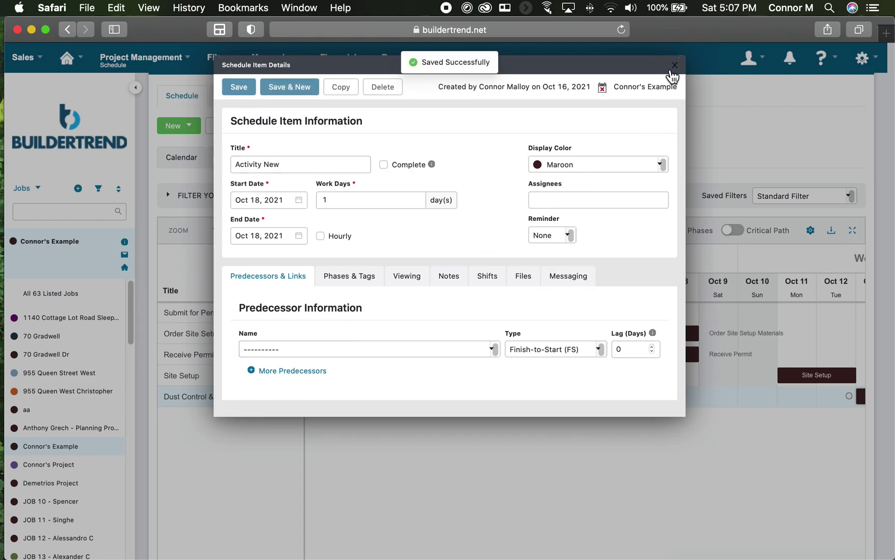
pyautogui.click(674, 66)
# Step: Drag Activity New from Oct 18 to Oct 14, just after Dust Control & Air Scrubbers
pyautogui.scroll(-3, 243, 432)
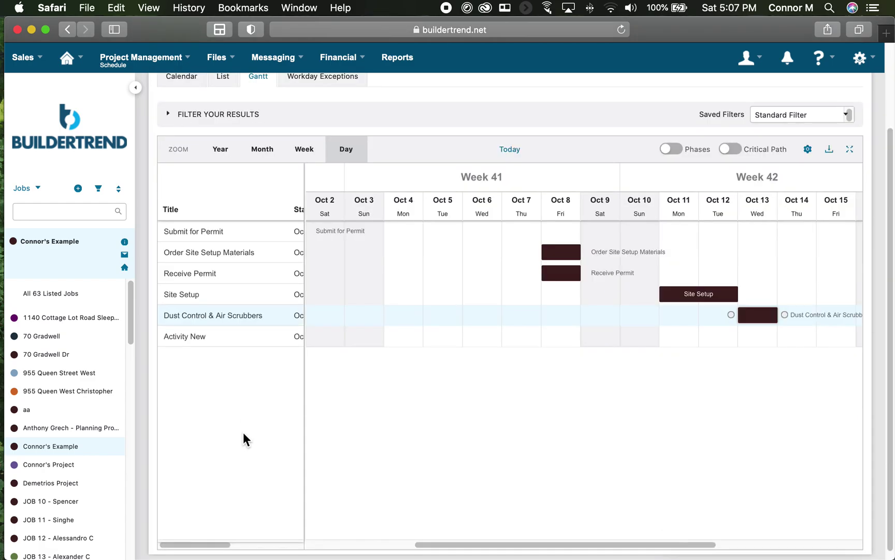
pyautogui.hscroll(-1, 469, 534)
pyautogui.moveTo(479, 534); pyautogui.dragTo(595, 532)
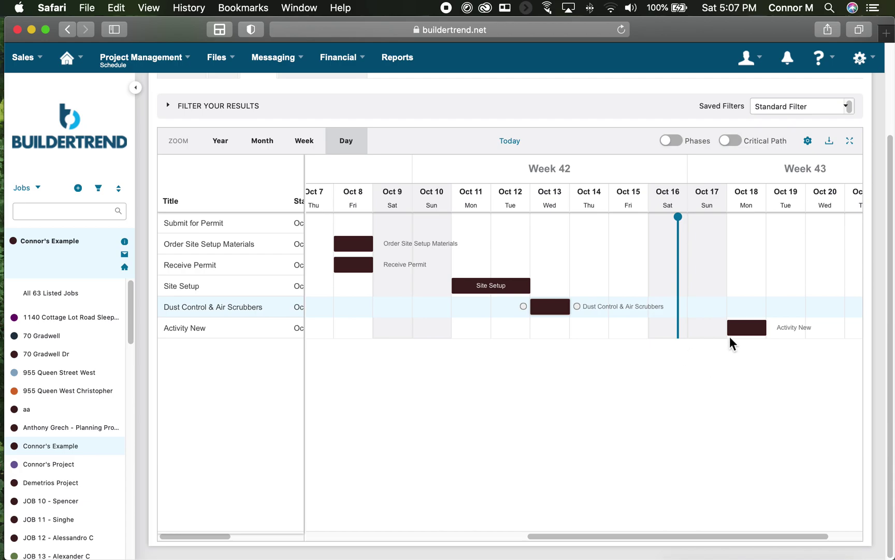
pyautogui.click(715, 331)
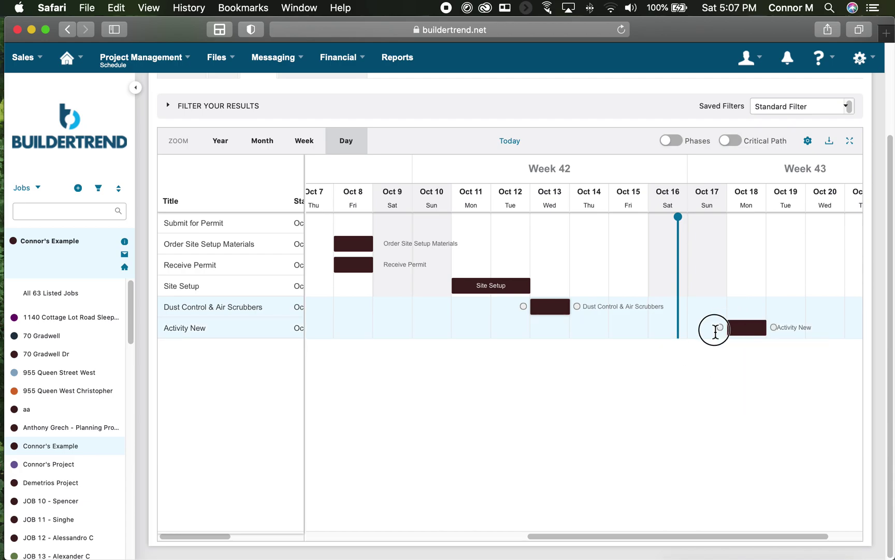
pyautogui.moveTo(715, 331); pyautogui.dragTo(572, 331)
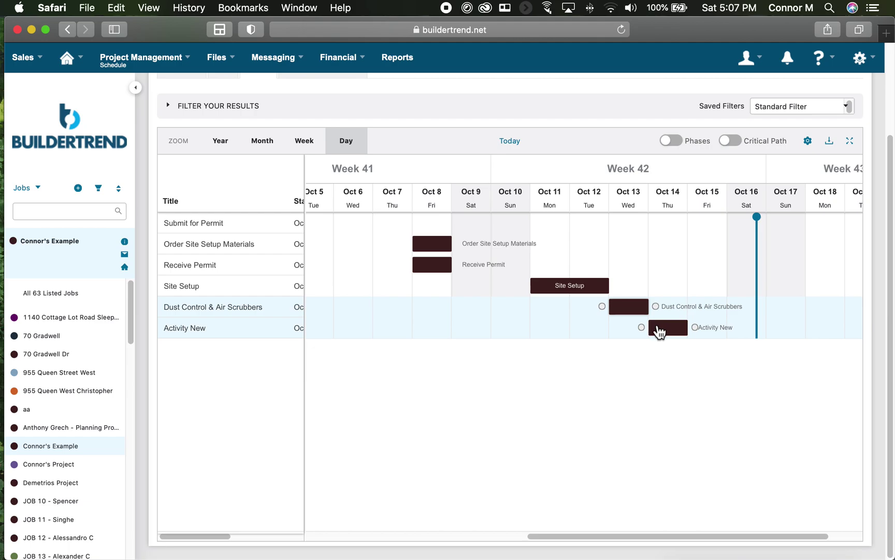
pyautogui.click(576, 538)
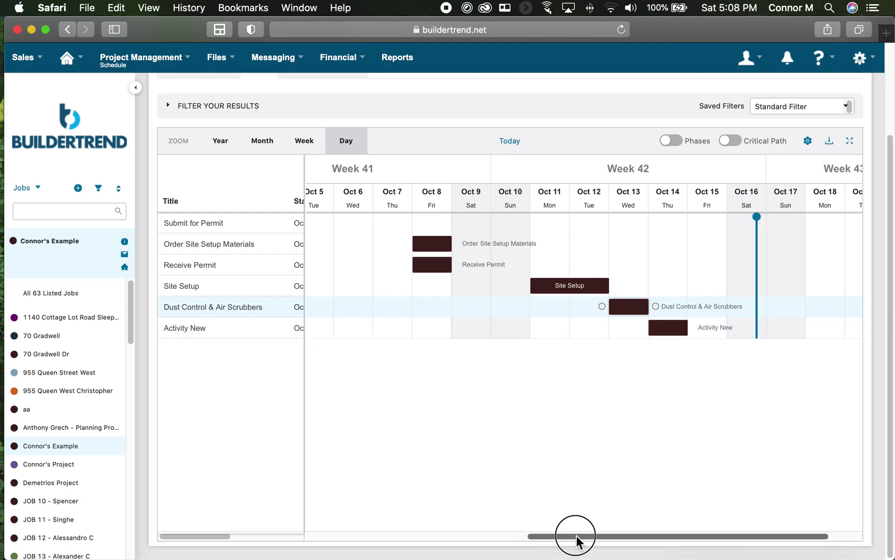
pyautogui.moveTo(577, 540); pyautogui.dragTo(482, 544)
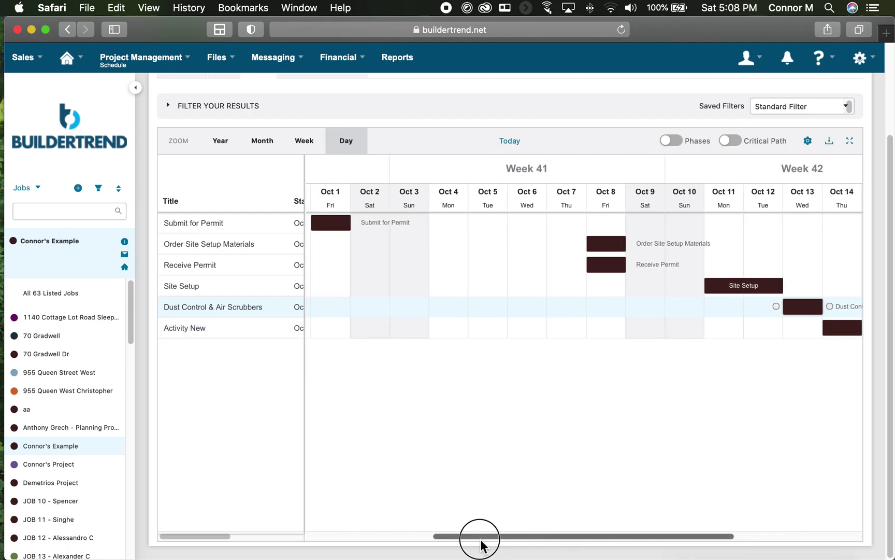
pyautogui.moveTo(330, 234)
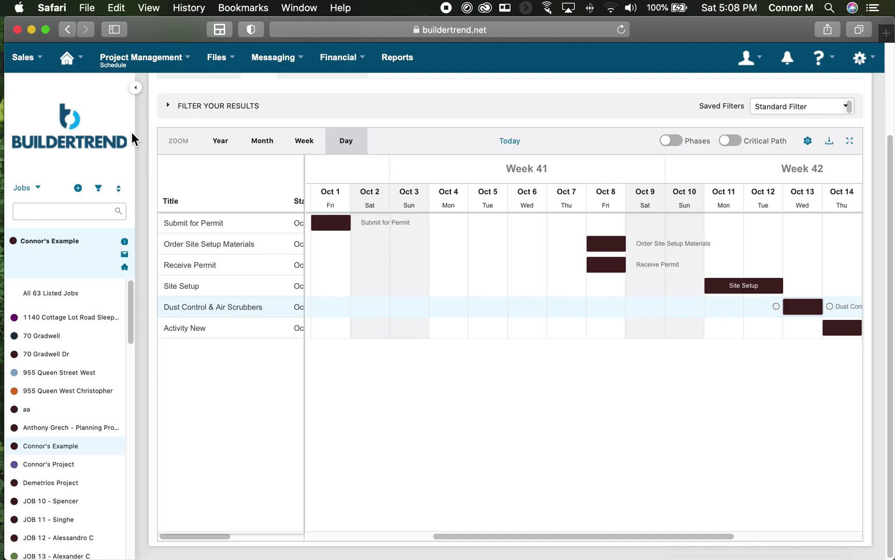
# Step: Re-save the job's details with Monday–Friday work days and return to the Gantt schedule
pyautogui.moveTo(119, 73)
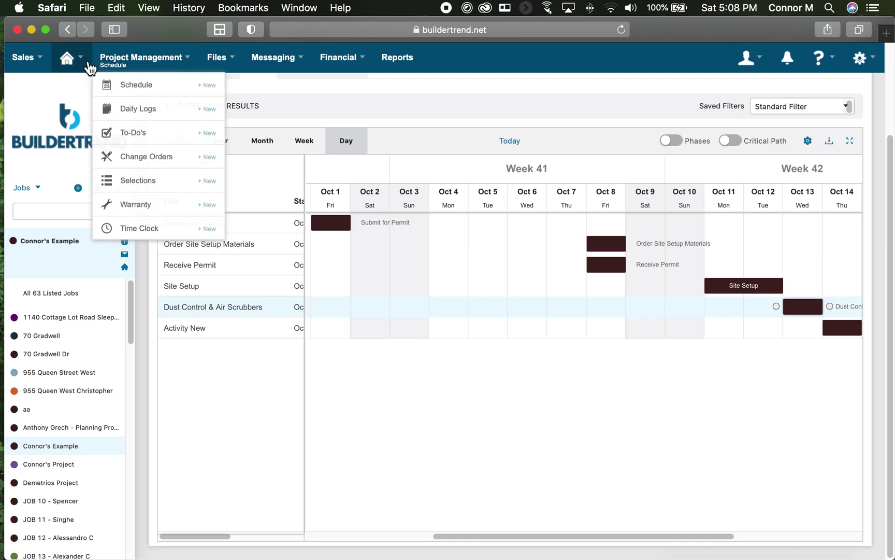
pyautogui.moveTo(83, 60)
pyautogui.click(90, 109)
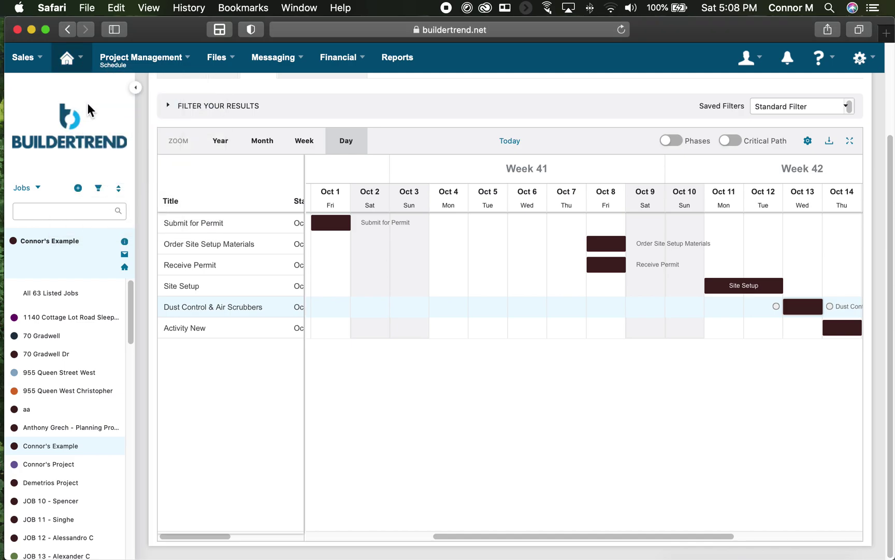
pyautogui.scroll(-1, 355, 420)
pyautogui.scroll(-2, 354, 420)
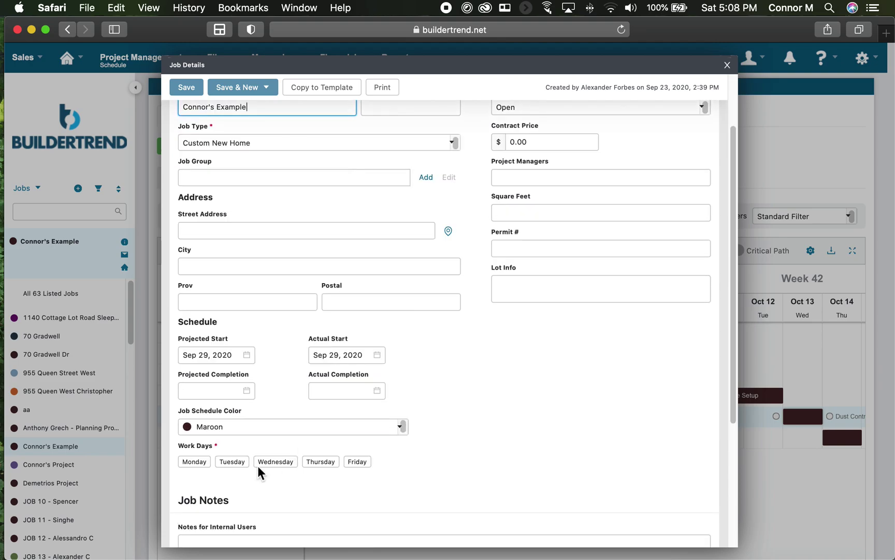
pyautogui.click(187, 87)
pyautogui.click(727, 68)
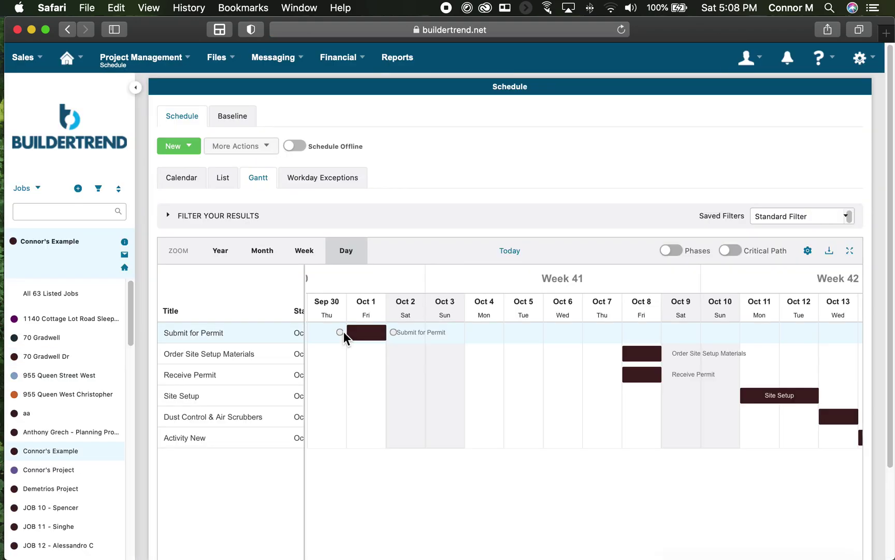
# Step: Shift Activity New one day later to Oct 15
pyautogui.moveTo(357, 342)
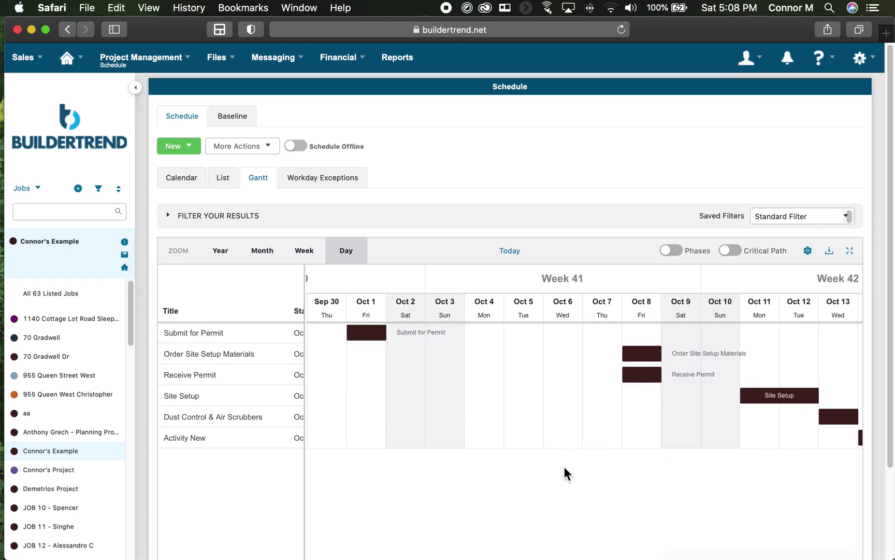
pyautogui.moveTo(649, 383)
pyautogui.scroll(-4, 473, 492)
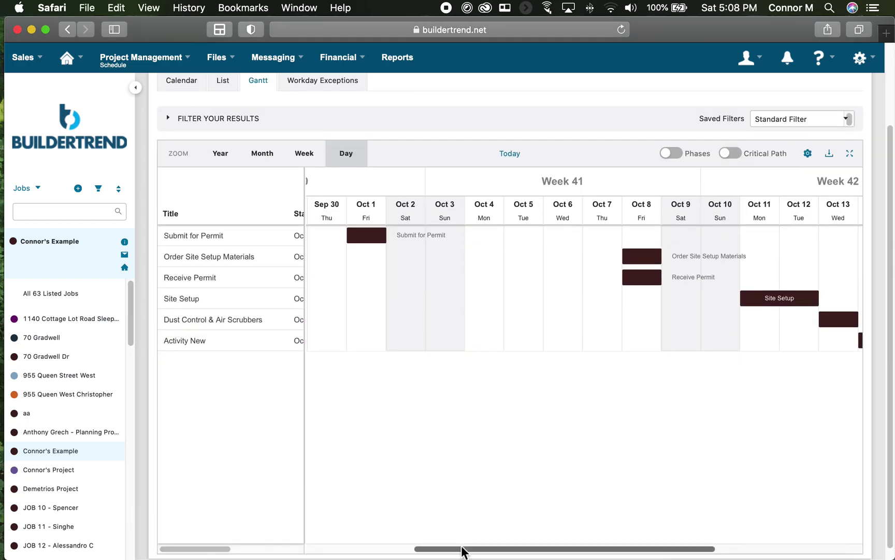
pyautogui.moveTo(462, 550); pyautogui.dragTo(565, 549)
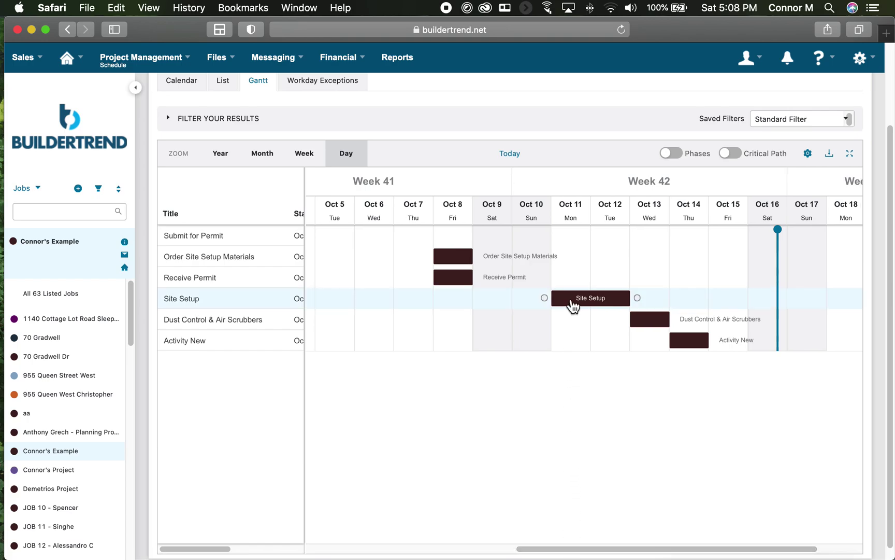
pyautogui.moveTo(573, 306)
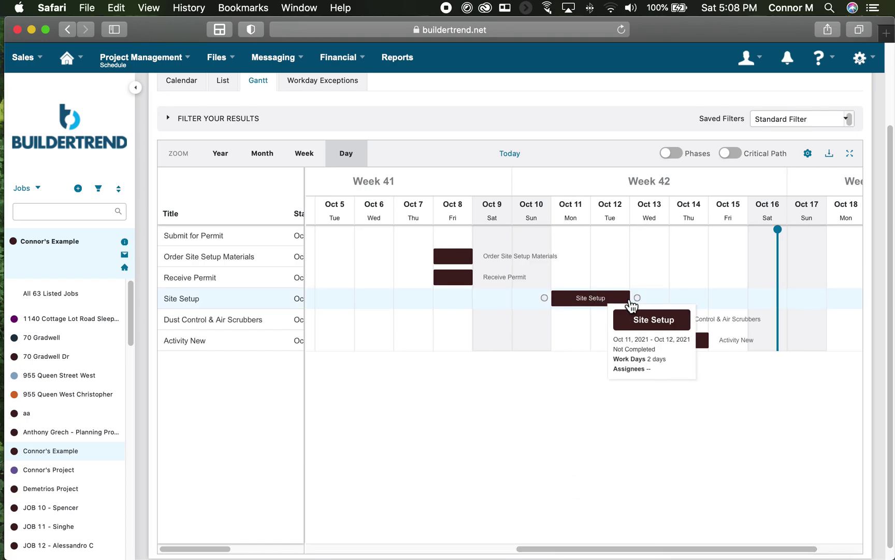
pyautogui.moveTo(663, 327)
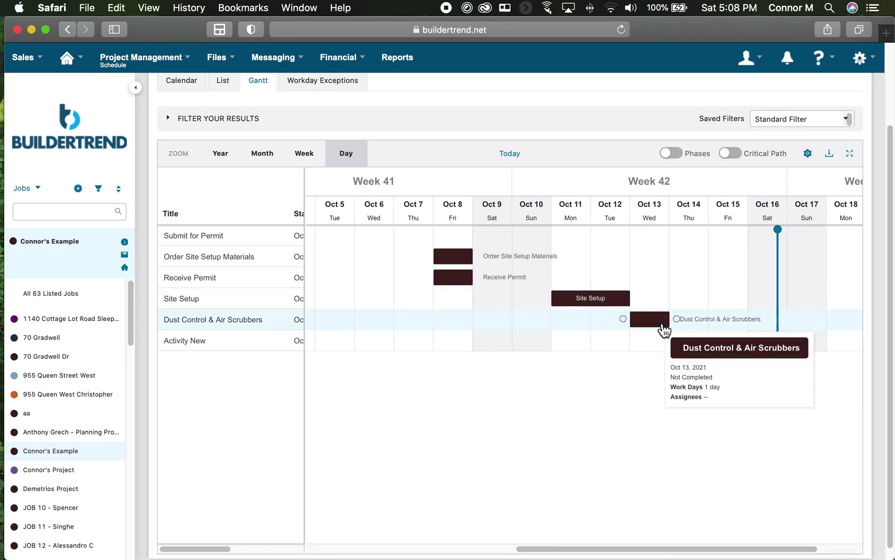
pyautogui.moveTo(695, 350)
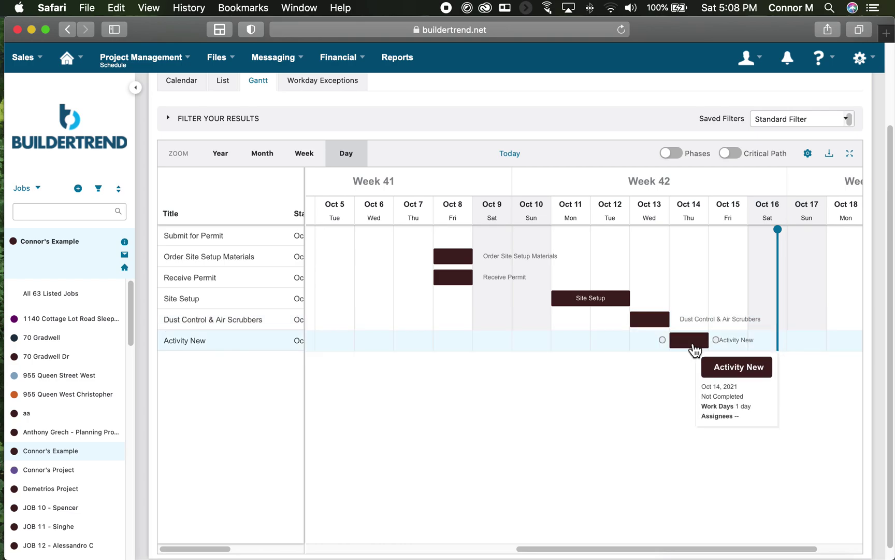
pyautogui.moveTo(694, 350)
pyautogui.mouseDown()
pyautogui.moveTo(720, 348)
pyautogui.moveTo(695, 344)
pyautogui.mouseUp()
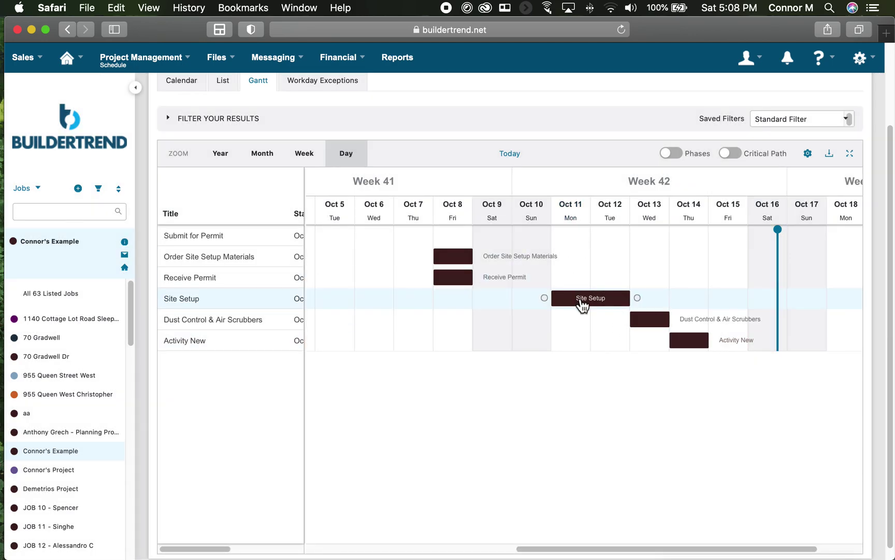
# Step: Link Receive Permit as Site Setup's predecessor, then break that dependency
pyautogui.moveTo(678, 342)
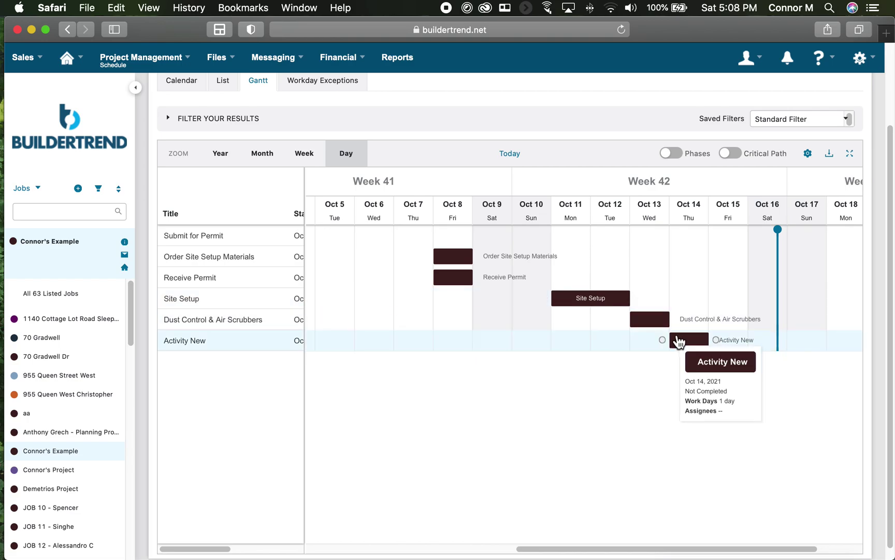
pyautogui.moveTo(645, 321)
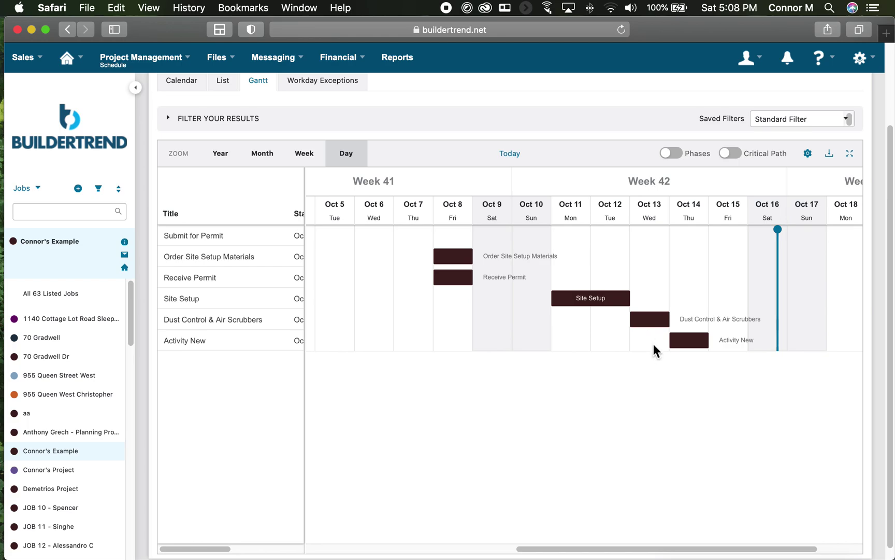
pyautogui.moveTo(480, 276); pyautogui.dragTo(552, 298)
pyautogui.click(531, 298)
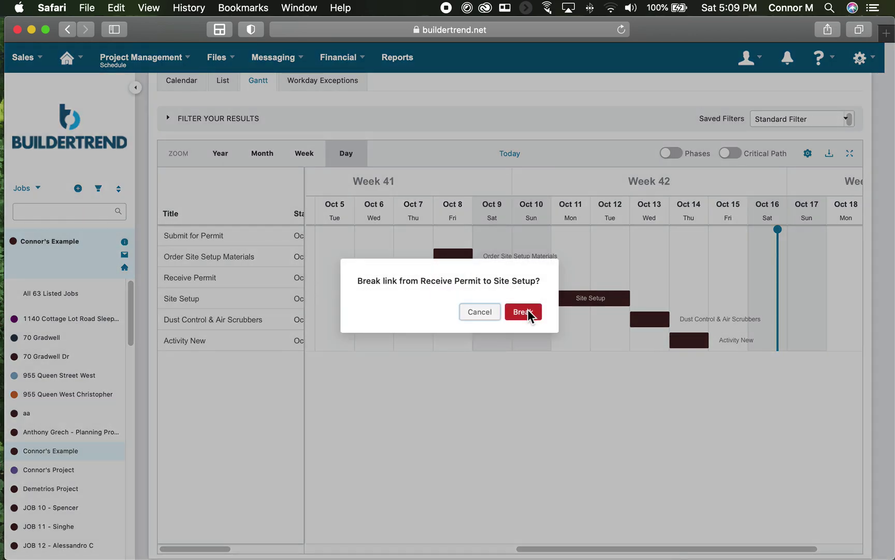
pyautogui.click(528, 311)
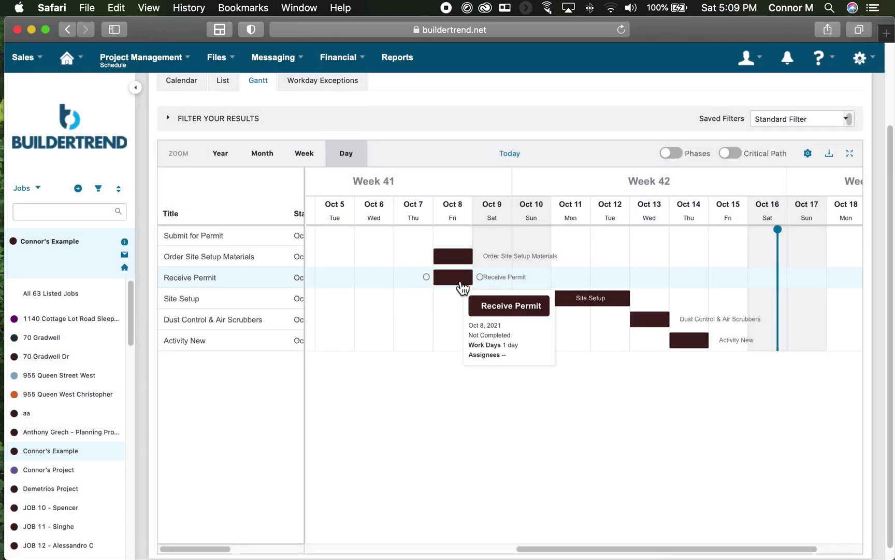
pyautogui.moveTo(591, 545); pyautogui.dragTo(506, 551)
pyautogui.moveTo(605, 265)
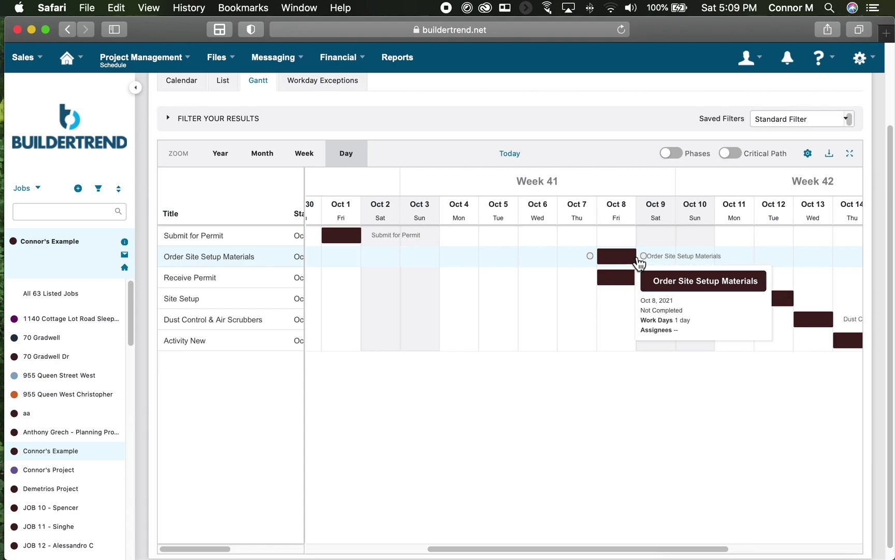
pyautogui.click(639, 256)
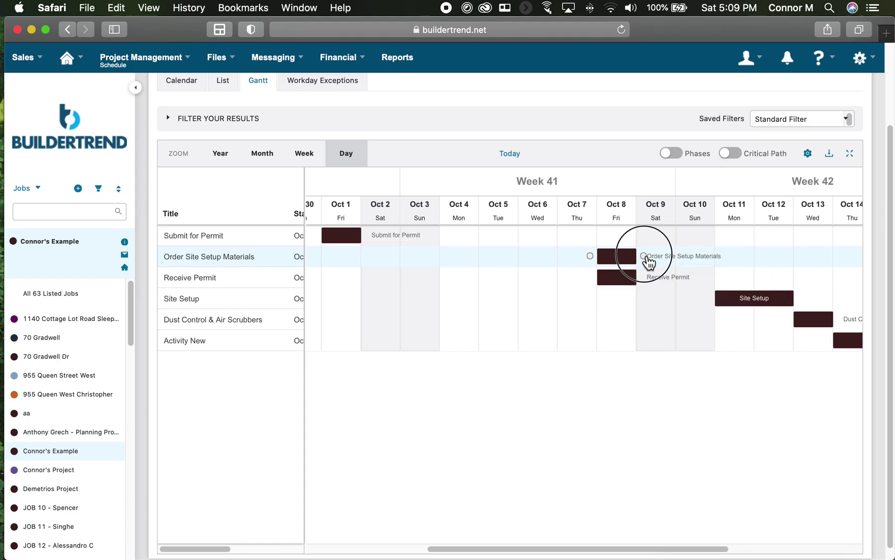
pyautogui.moveTo(639, 262)
pyautogui.mouseDown()
pyautogui.moveTo(593, 262)
pyautogui.moveTo(634, 257)
pyautogui.mouseUp()
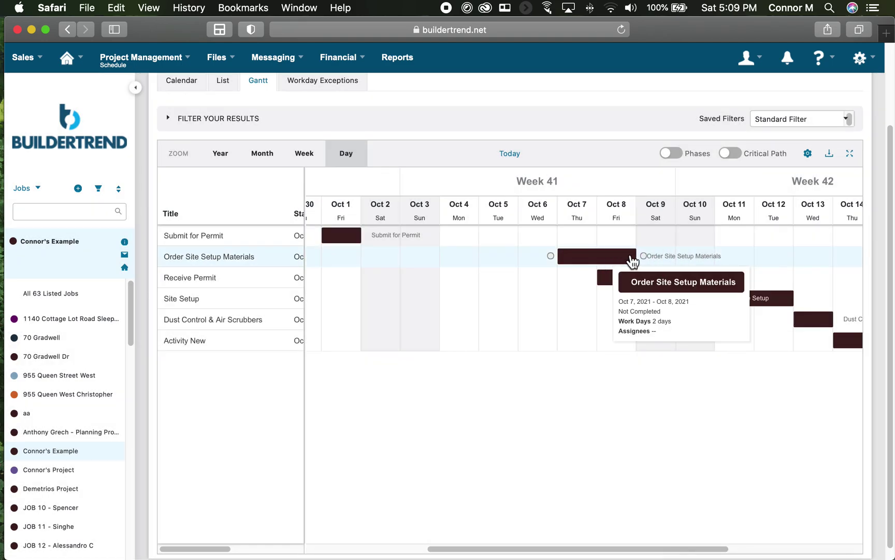
pyautogui.click(633, 262)
pyautogui.moveTo(632, 262)
pyautogui.mouseDown()
pyautogui.moveTo(615, 254)
pyautogui.moveTo(593, 260)
pyautogui.moveTo(623, 264)
pyautogui.mouseUp()
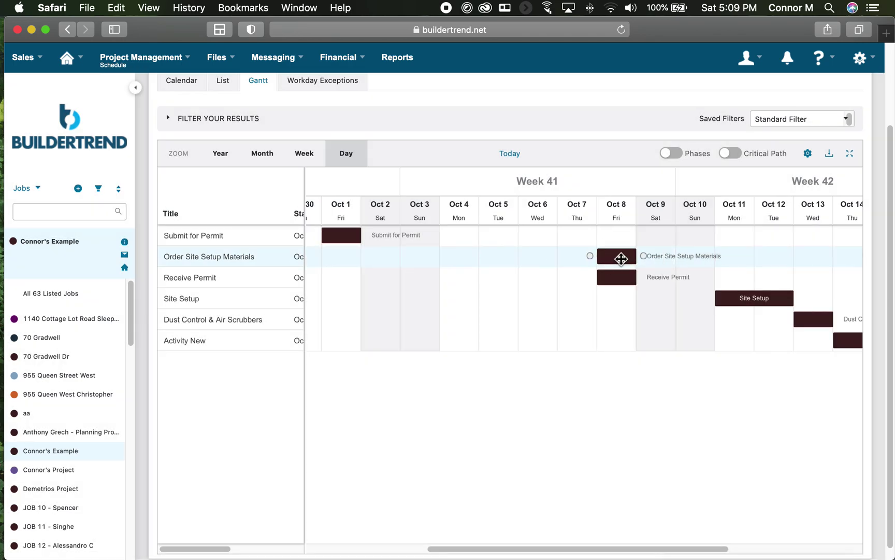
# Step: Give Order Site Setup Materials 2 work days and an 8:00 am start time, and save
pyautogui.click(624, 259)
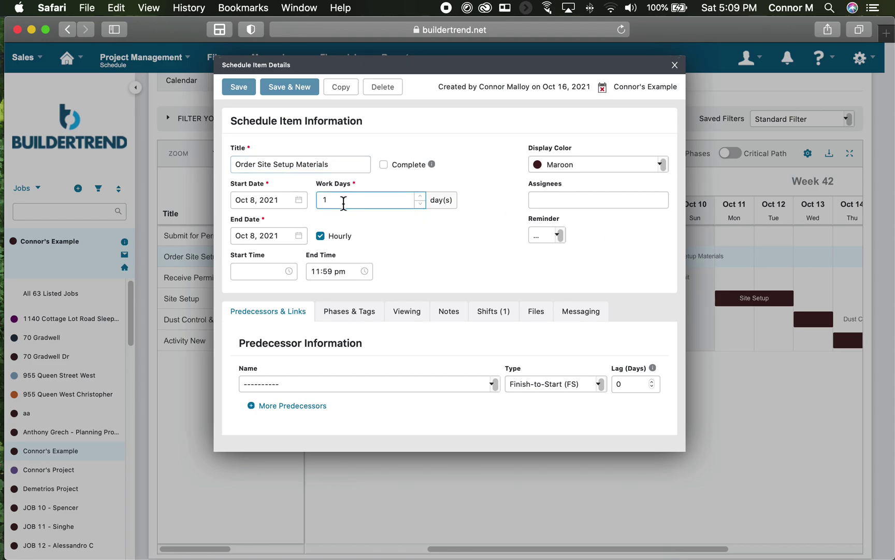
pyautogui.click(420, 197)
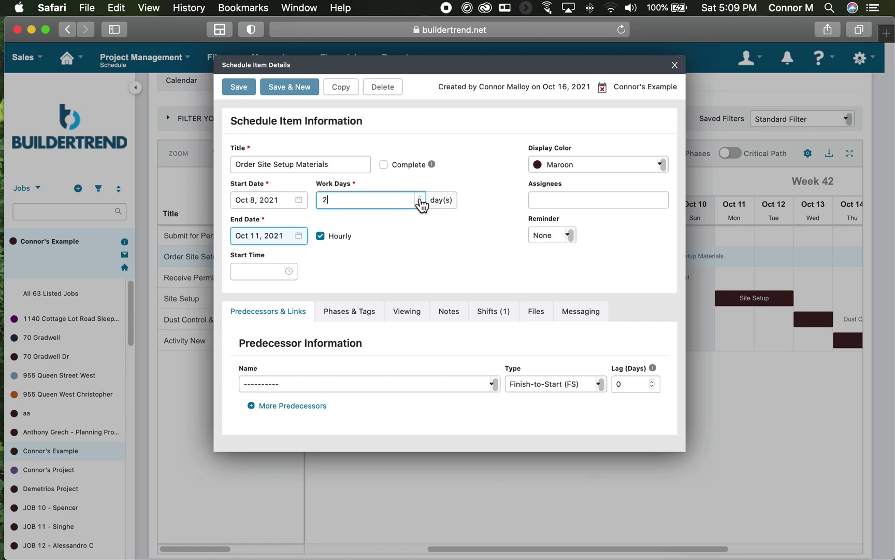
pyautogui.click(239, 88)
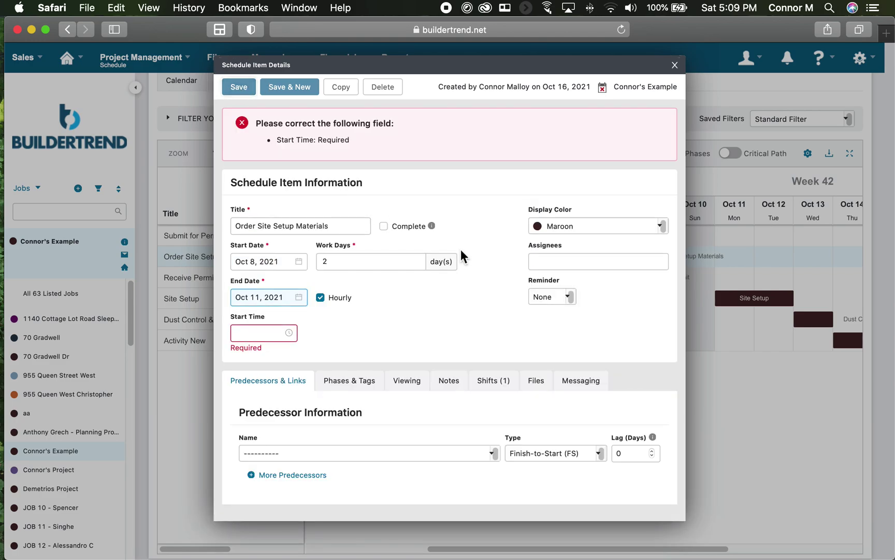
pyautogui.click(239, 94)
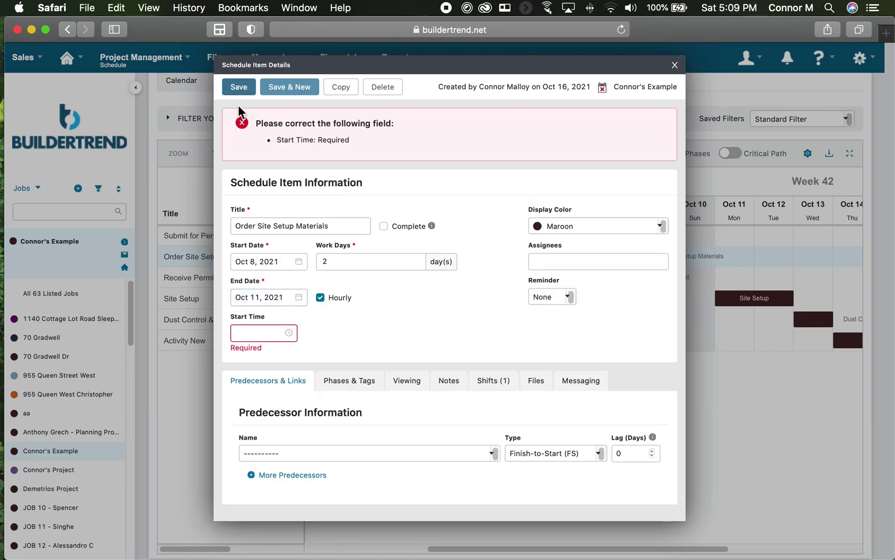
pyautogui.click(280, 331)
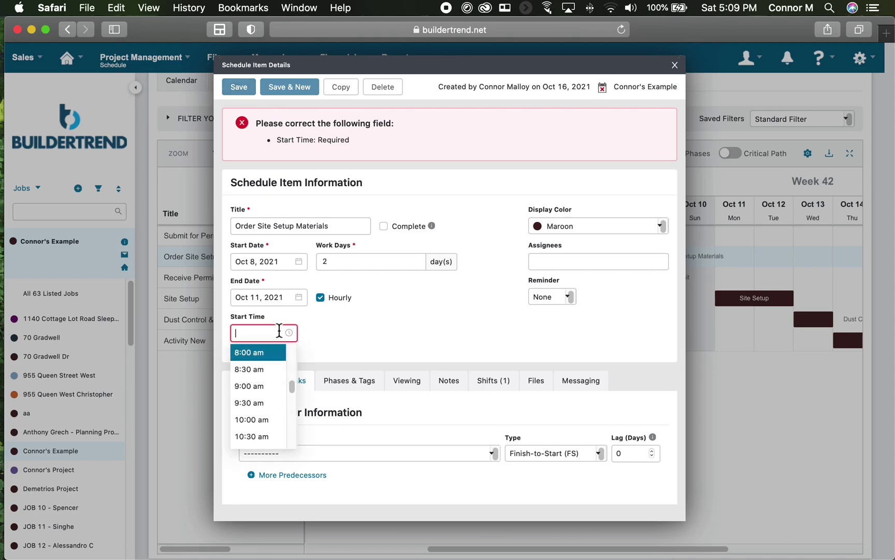
pyautogui.write('8:00')
pyautogui.press('Return')
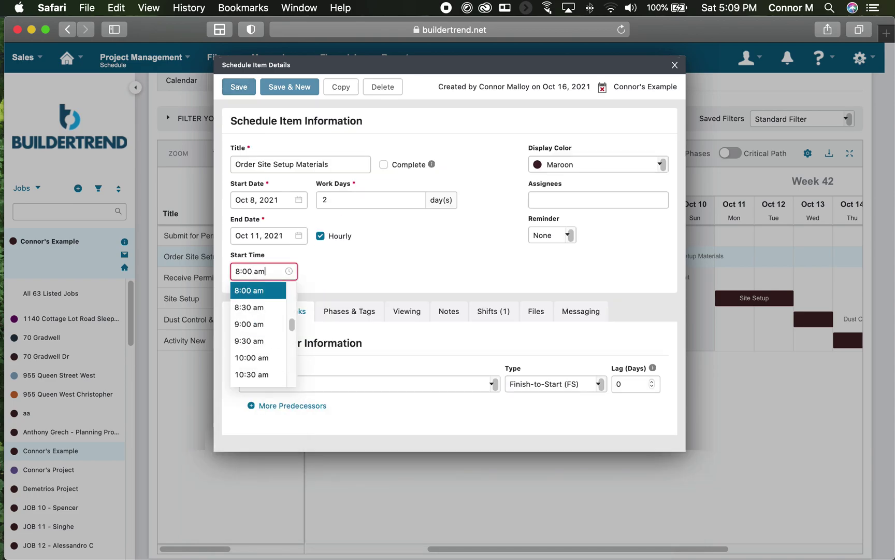
pyautogui.click(239, 86)
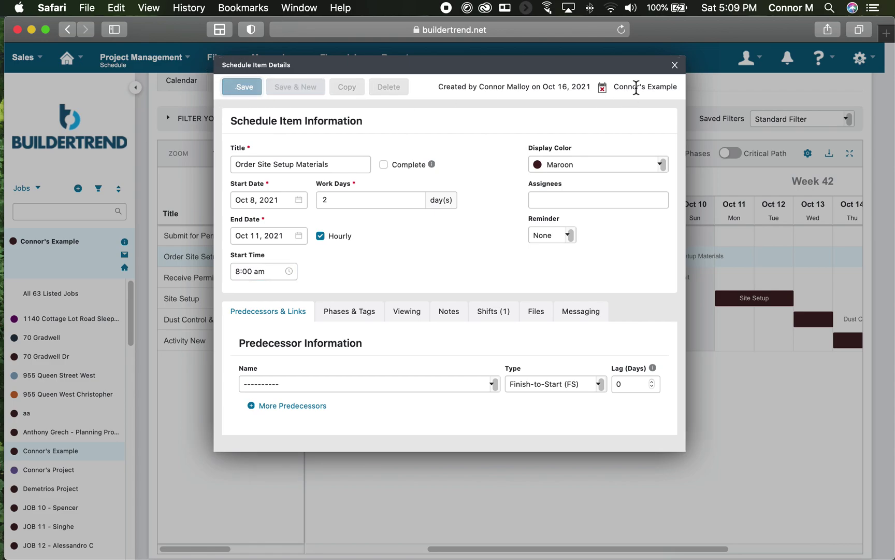
pyautogui.click(675, 65)
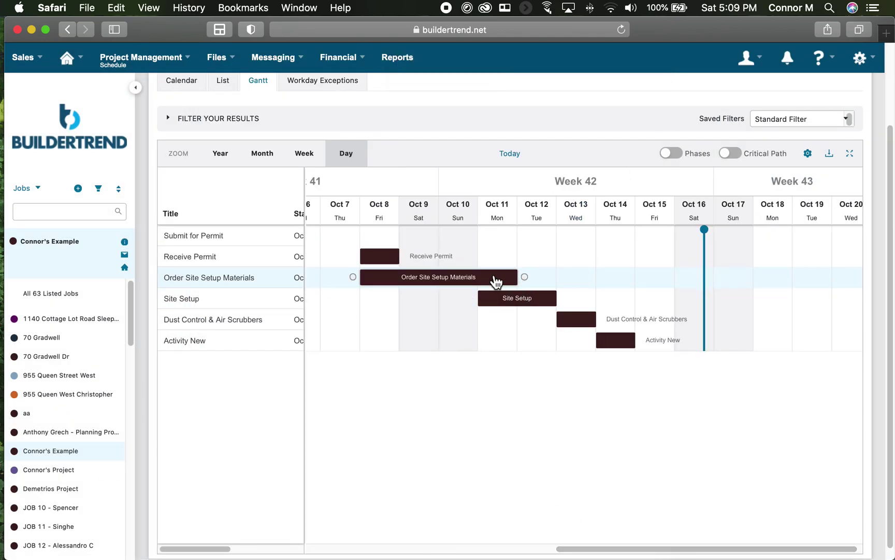
# Step: Reduce Order Site Setup Materials back to 1 work day and save it
pyautogui.click(512, 283)
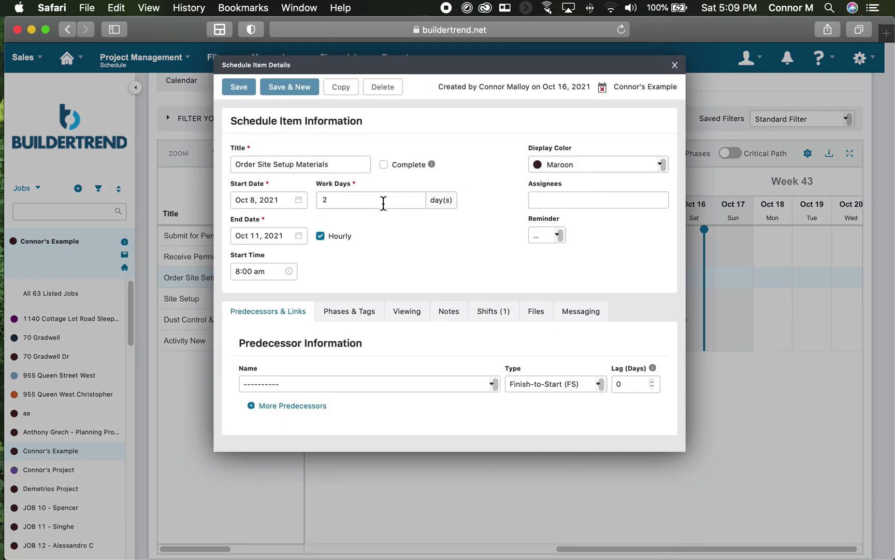
pyautogui.click(421, 207)
pyautogui.click(420, 204)
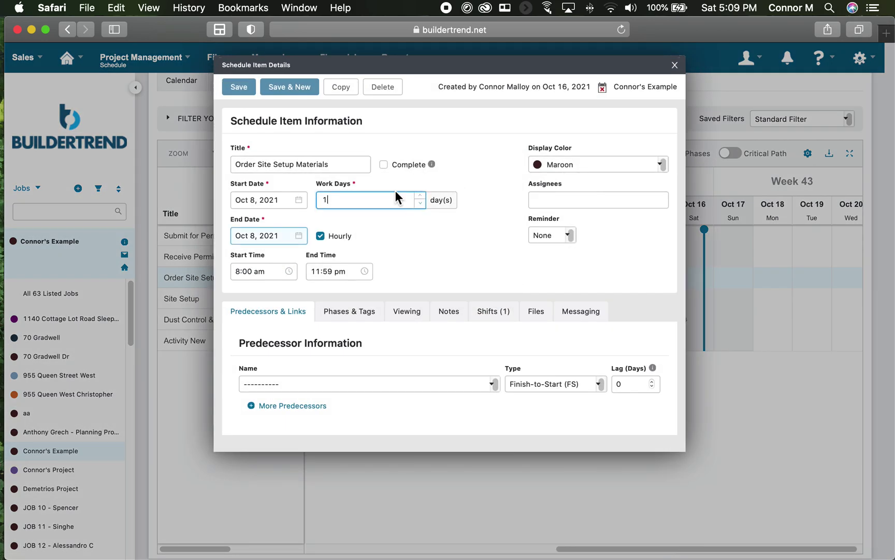
pyautogui.click(235, 84)
pyautogui.click(675, 65)
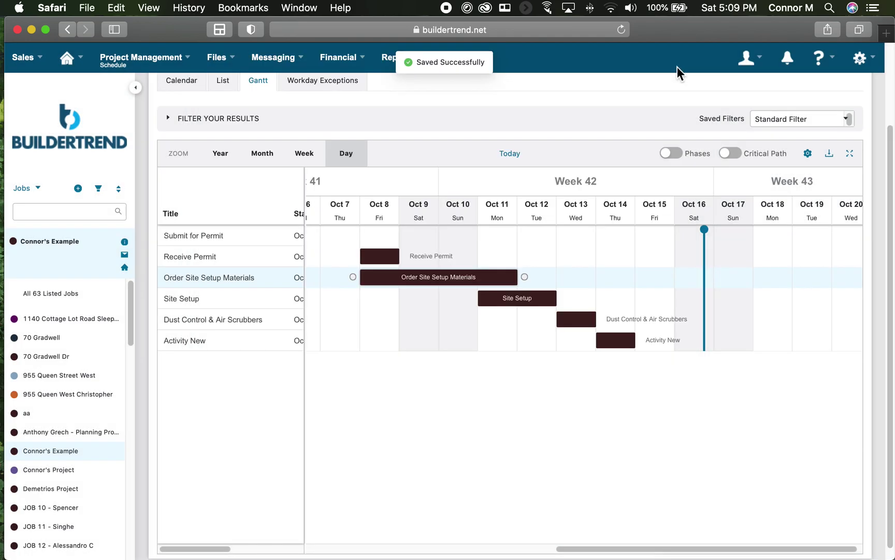
# Step: Chain Submit for Permit to Receive Permit, and Receive Permit to Order Site Setup Materials
pyautogui.moveTo(617, 550); pyautogui.dragTo(490, 548)
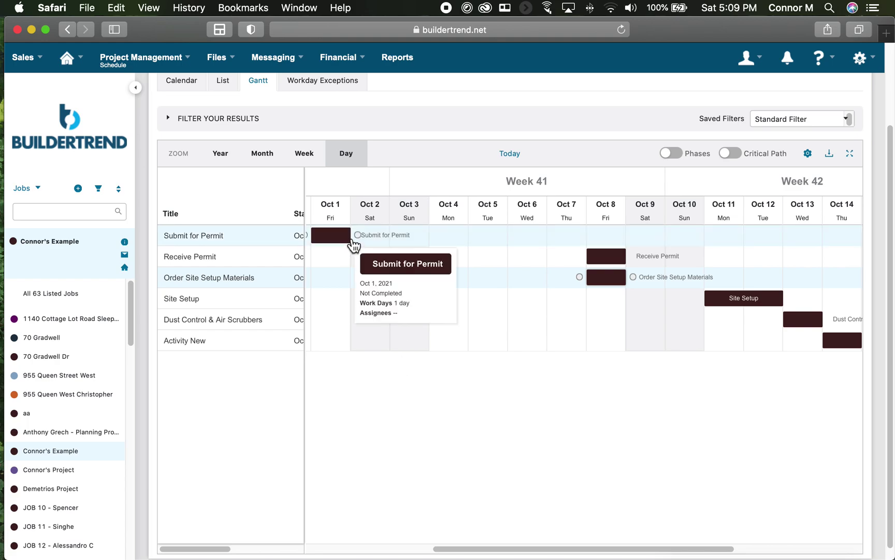
pyautogui.moveTo(630, 259)
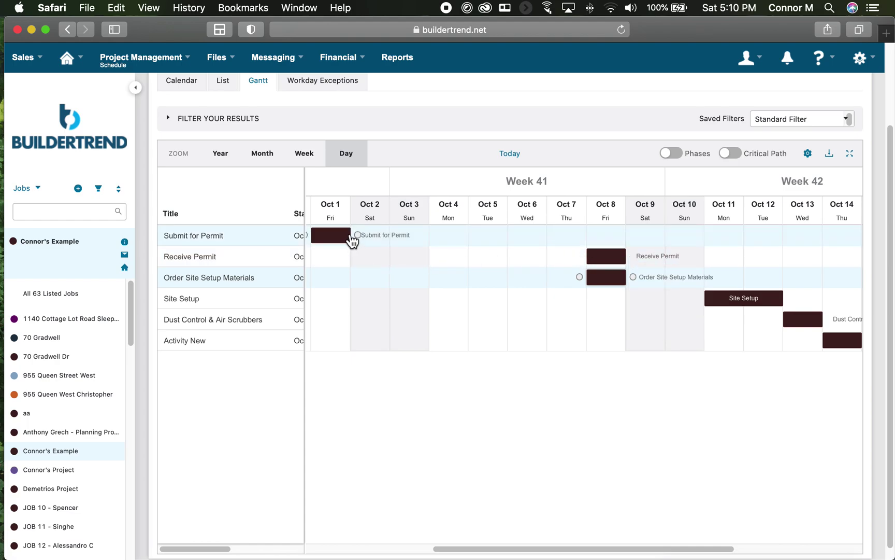
pyautogui.moveTo(342, 242)
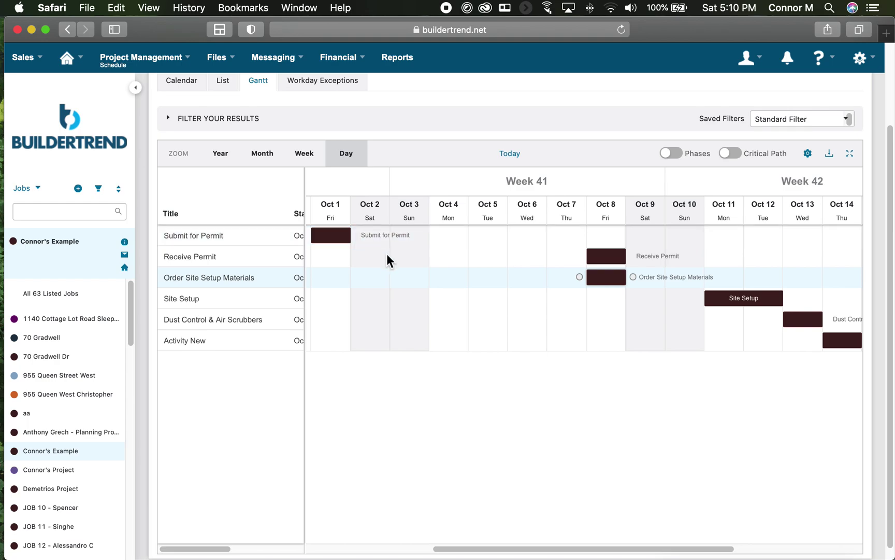
pyautogui.moveTo(596, 256)
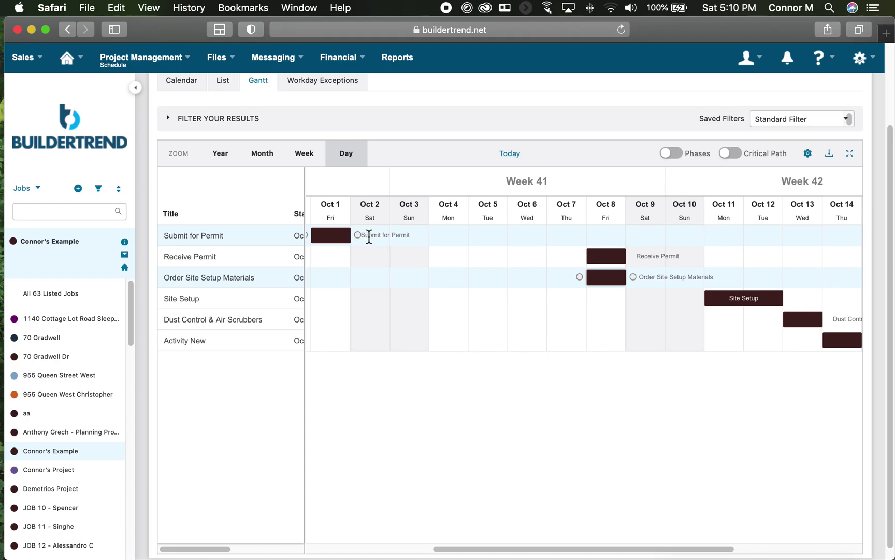
pyautogui.moveTo(358, 236); pyautogui.dragTo(590, 255)
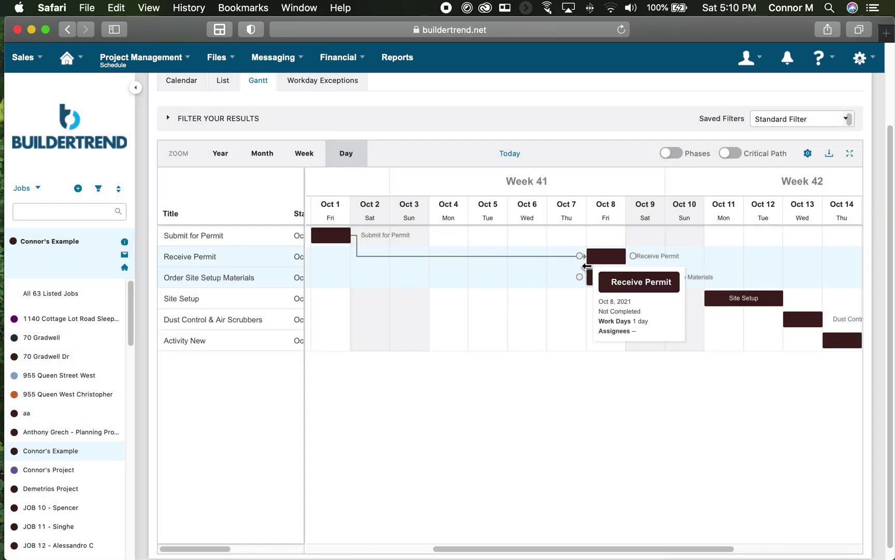
pyautogui.moveTo(611, 260)
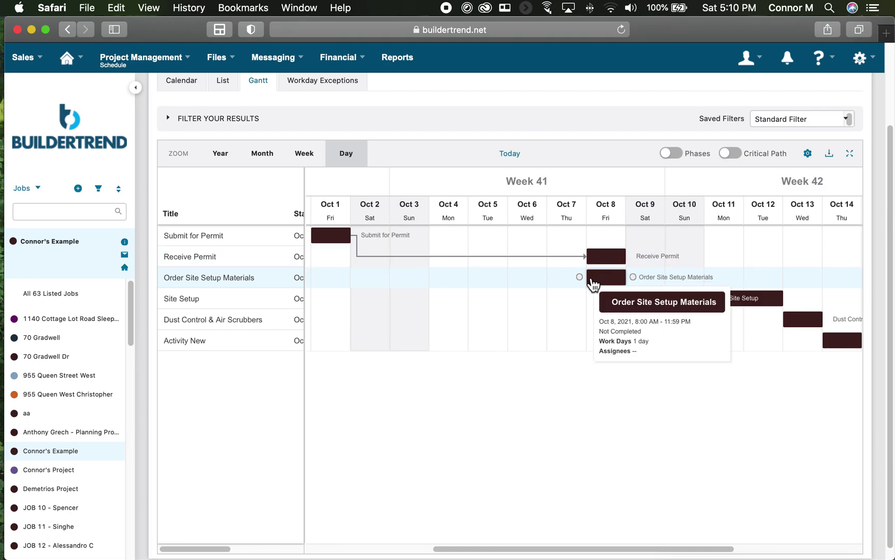
pyautogui.click(626, 265)
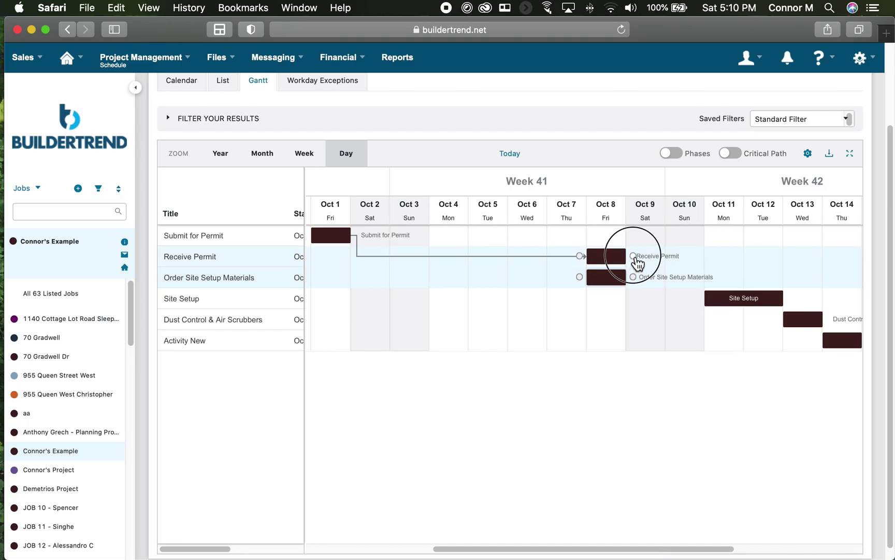
pyautogui.moveTo(603, 279); pyautogui.dragTo(583, 284)
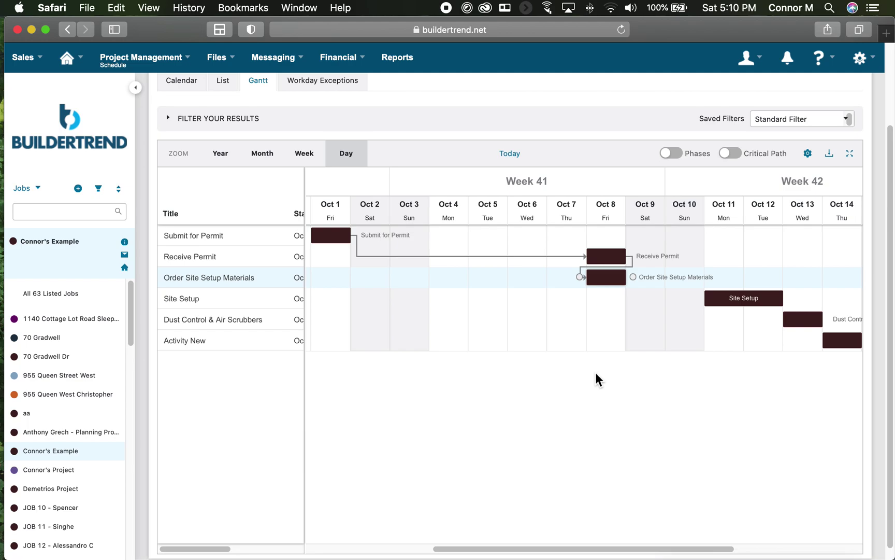
# Step: Link Order Site Setup Materials to Site Setup, then break that link
pyautogui.moveTo(580, 551); pyautogui.dragTo(624, 549)
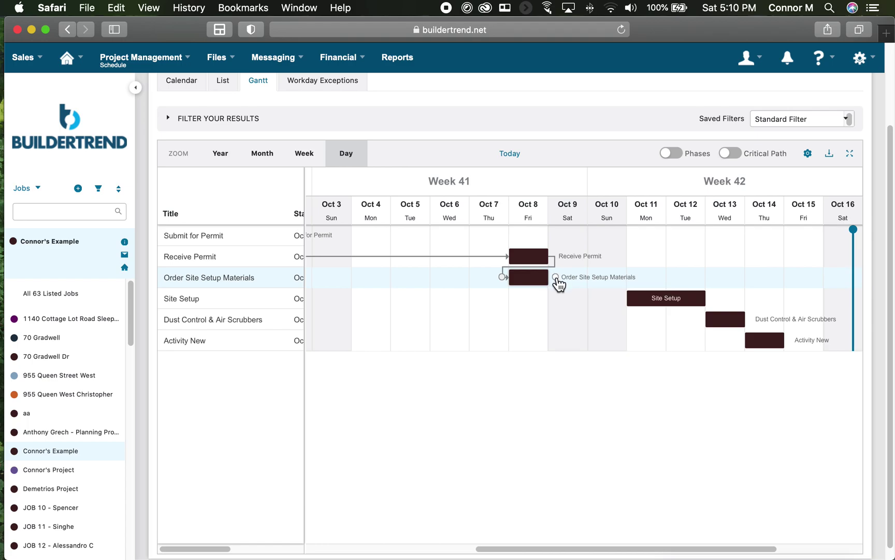
pyautogui.click(567, 284)
pyautogui.moveTo(614, 294); pyautogui.dragTo(622, 297)
pyautogui.click(590, 298)
pyautogui.click(535, 318)
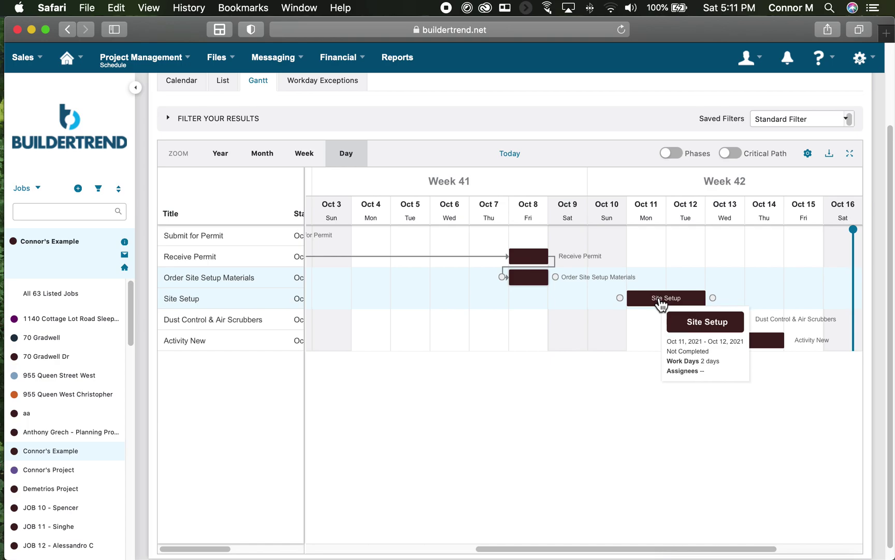
# Step: Make Order Site Setup Materials Site Setup's Finish-to-Start (FS) predecessor and save
pyautogui.click(660, 300)
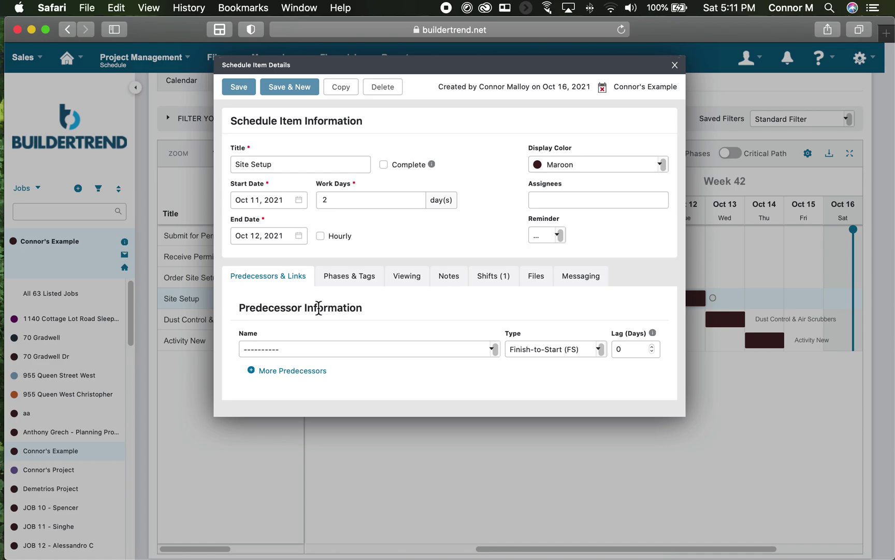
pyautogui.click(492, 348)
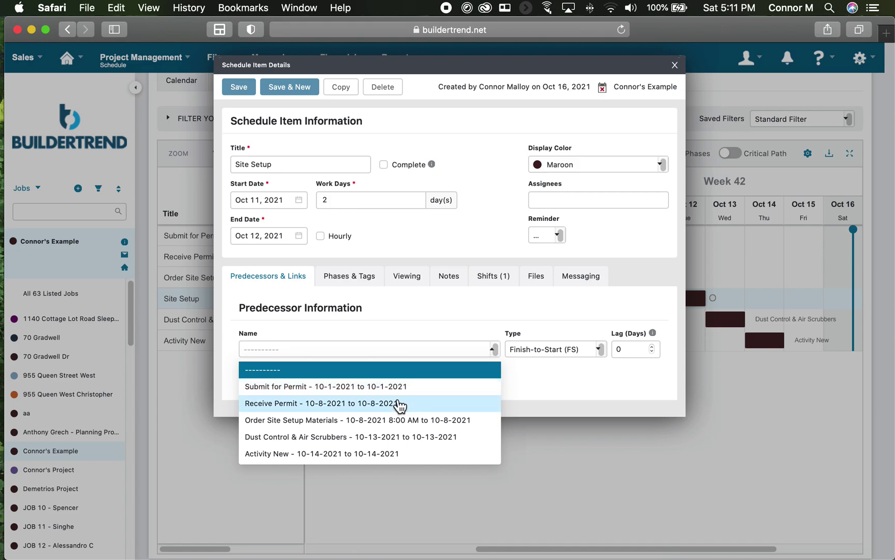
pyautogui.tripleClick(268, 164)
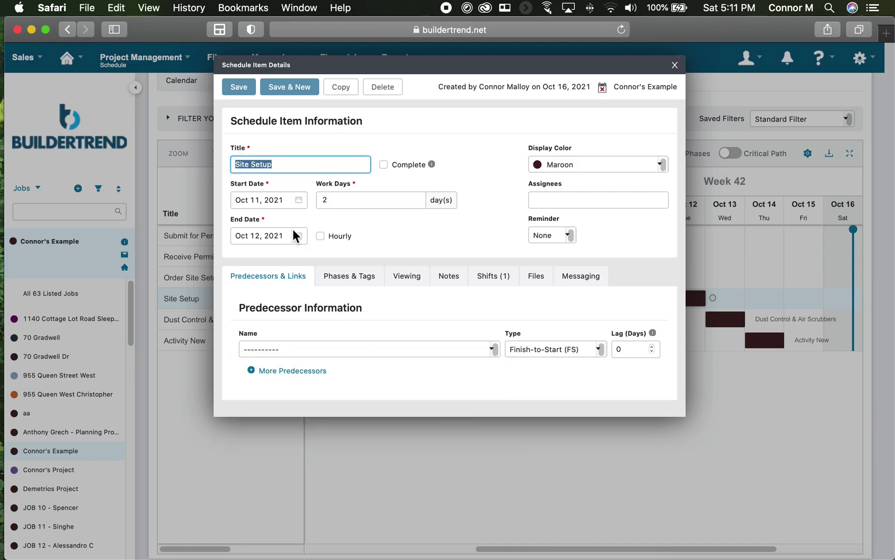
pyautogui.click(494, 350)
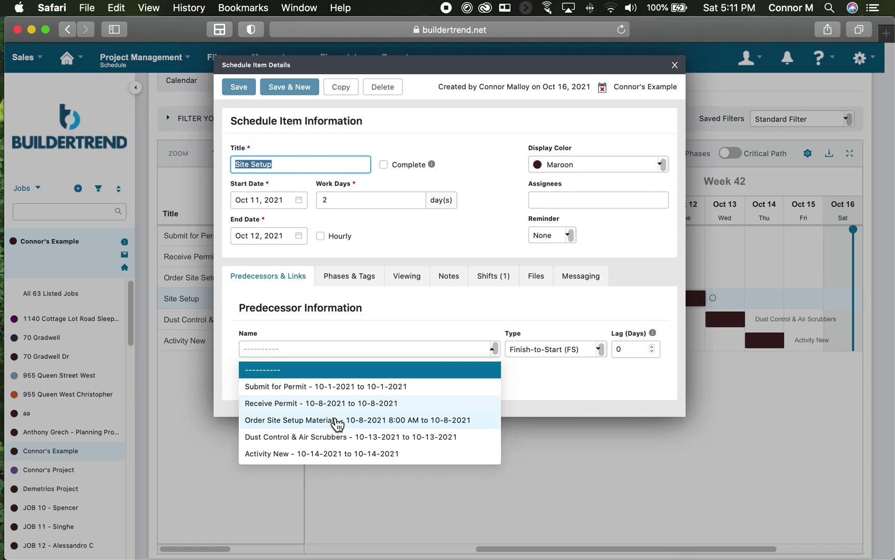
pyautogui.click(409, 420)
pyautogui.click(599, 346)
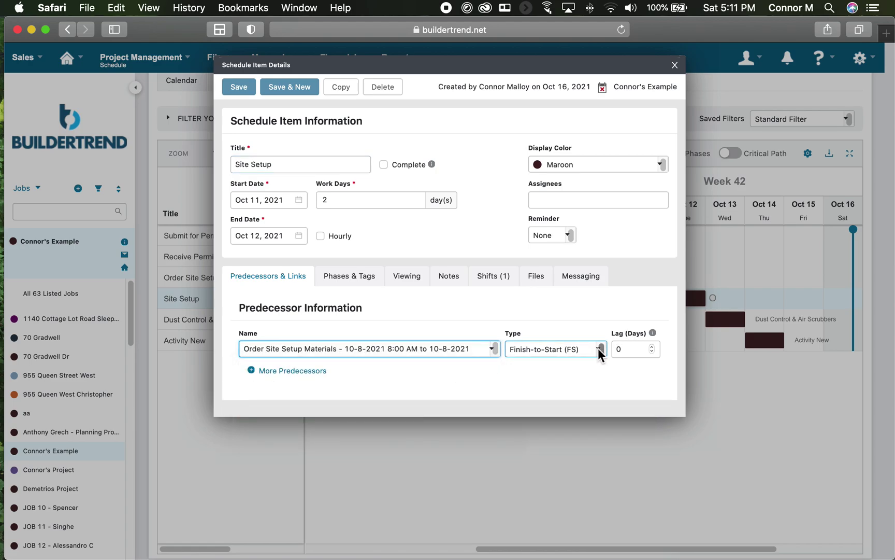
pyautogui.click(599, 350)
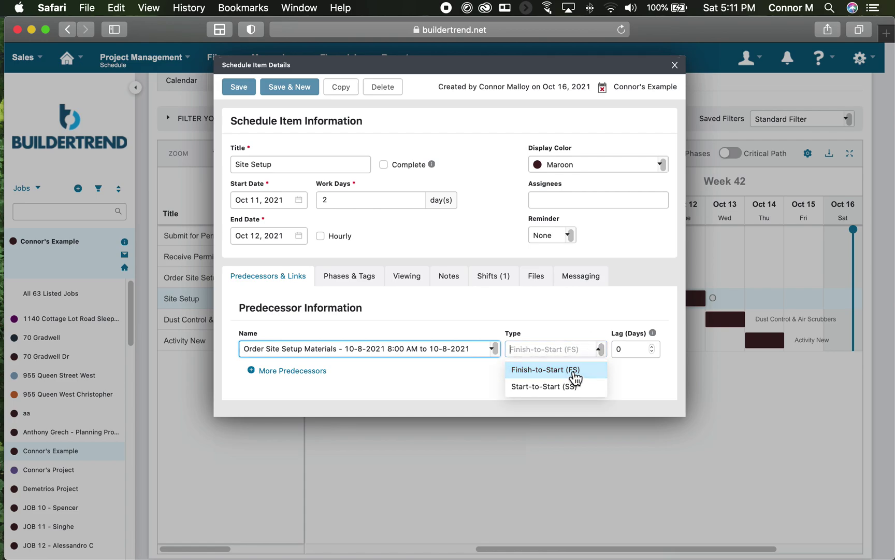
pyautogui.click(583, 367)
pyautogui.click(234, 89)
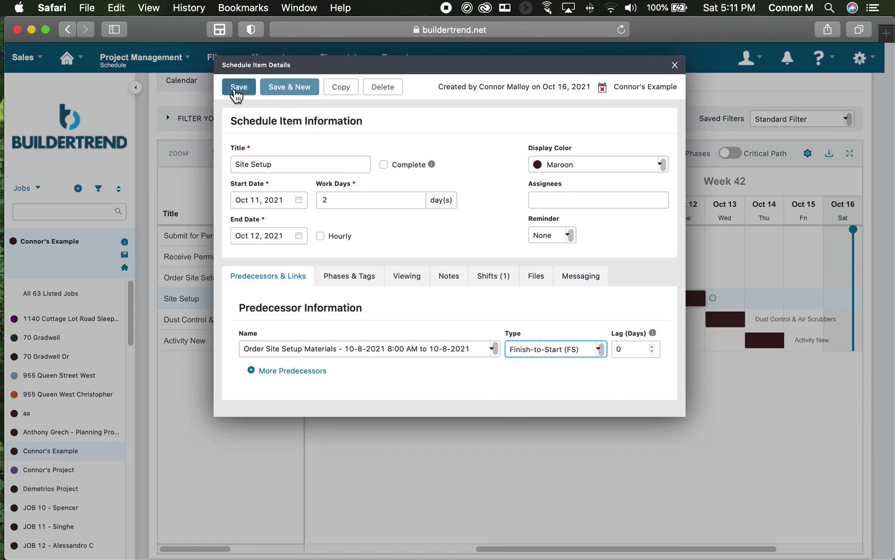
pyautogui.click(674, 64)
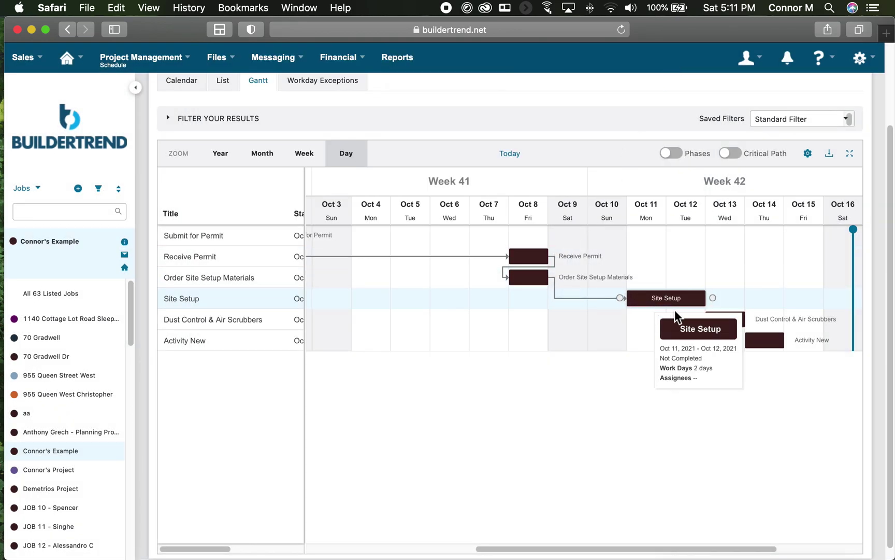
# Step: Link Site Setup to Dust Control & Air Scrubbers, then break and redraw Receive Permit's link
pyautogui.click(714, 298)
pyautogui.moveTo(713, 321); pyautogui.dragTo(744, 340)
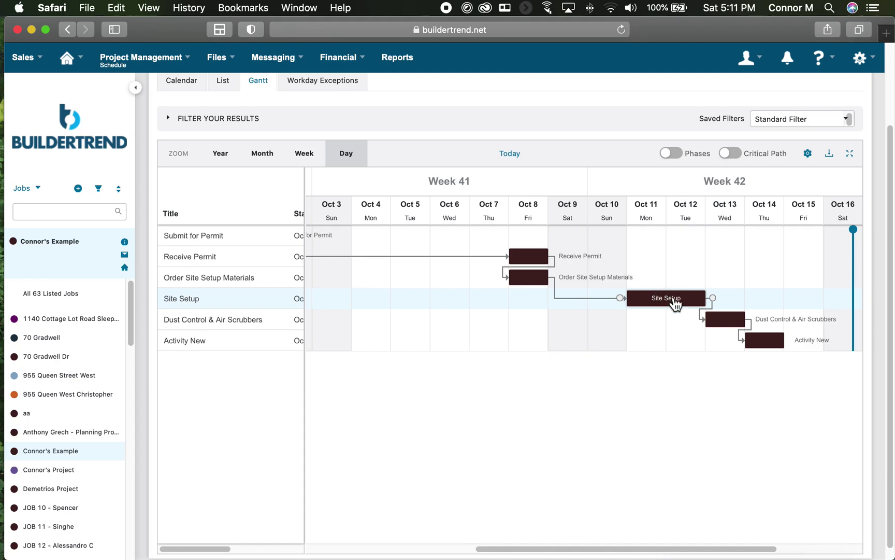
pyautogui.doubleClick(552, 265)
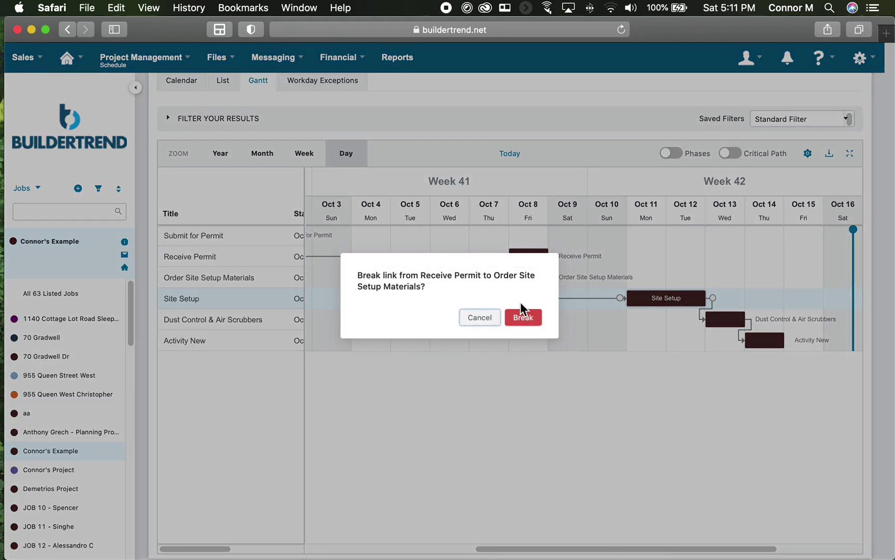
pyautogui.click(523, 318)
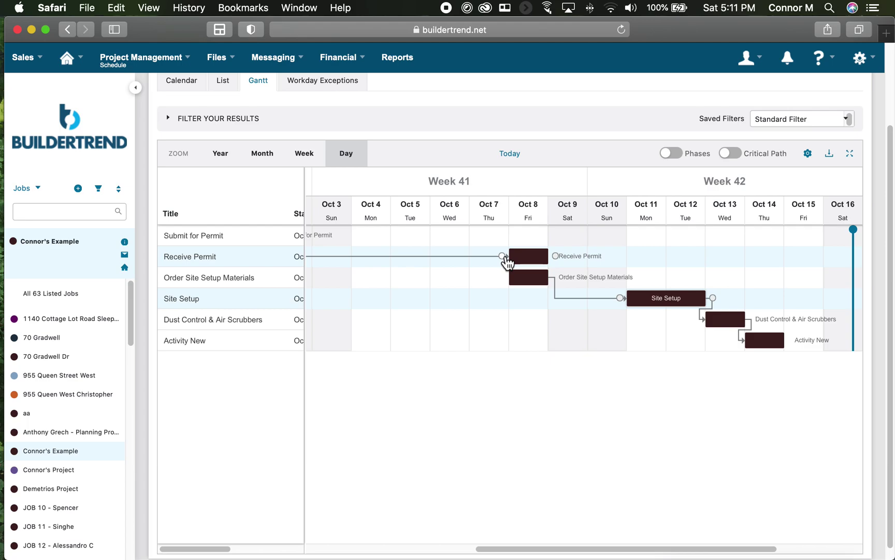
pyautogui.moveTo(503, 256); pyautogui.dragTo(504, 279)
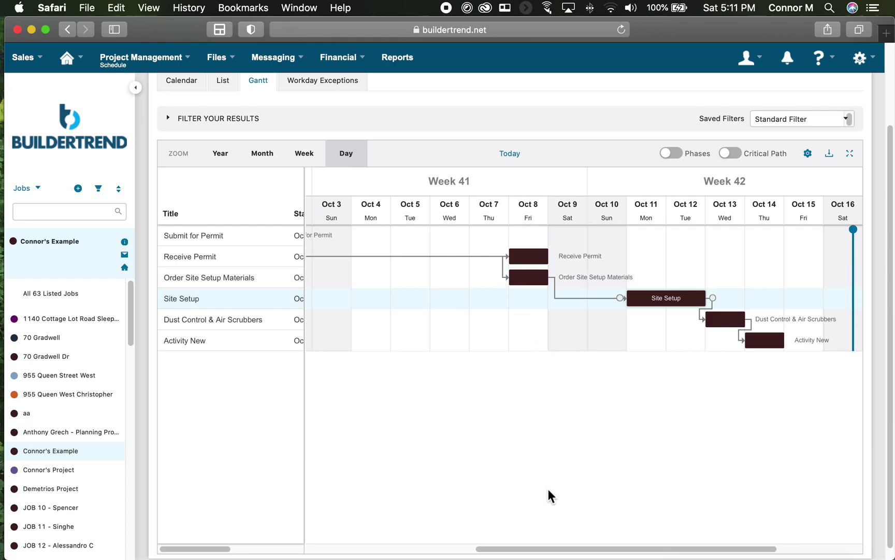
pyautogui.moveTo(557, 541); pyautogui.dragTo(508, 539)
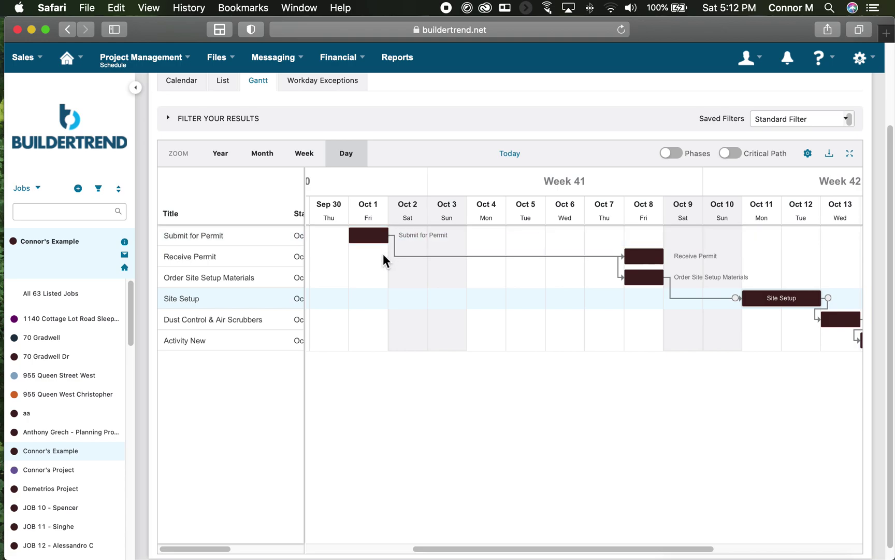
pyautogui.moveTo(378, 245)
# Step: Assign Submit for Permit to the Off-Site Planning phase and save
pyautogui.click(369, 236)
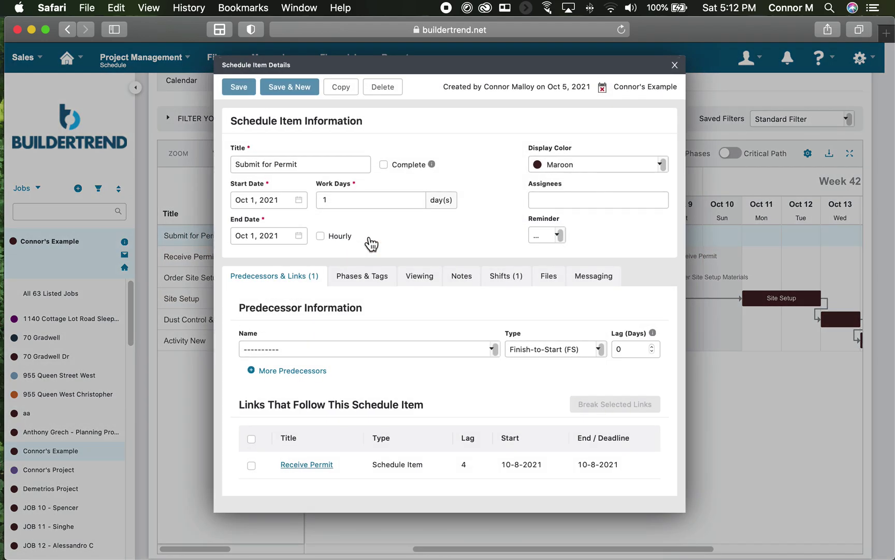
pyautogui.click(355, 280)
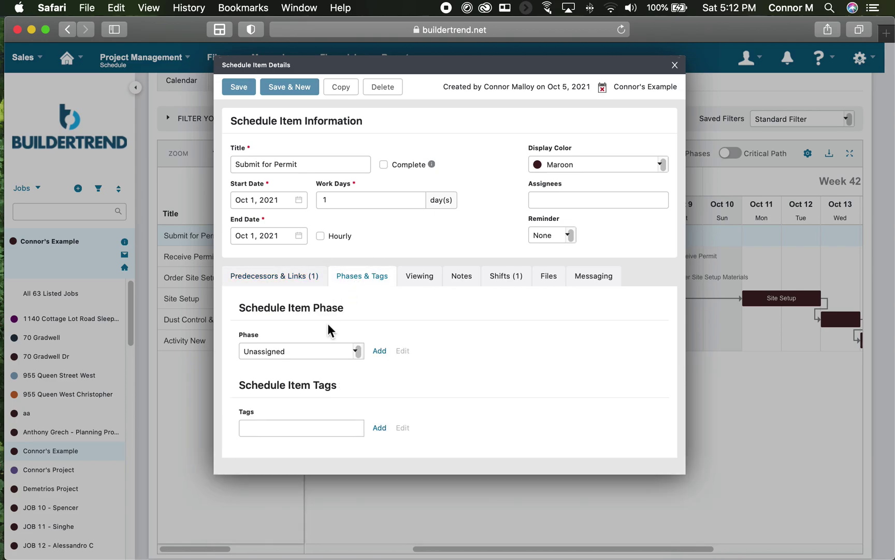
pyautogui.click(354, 351)
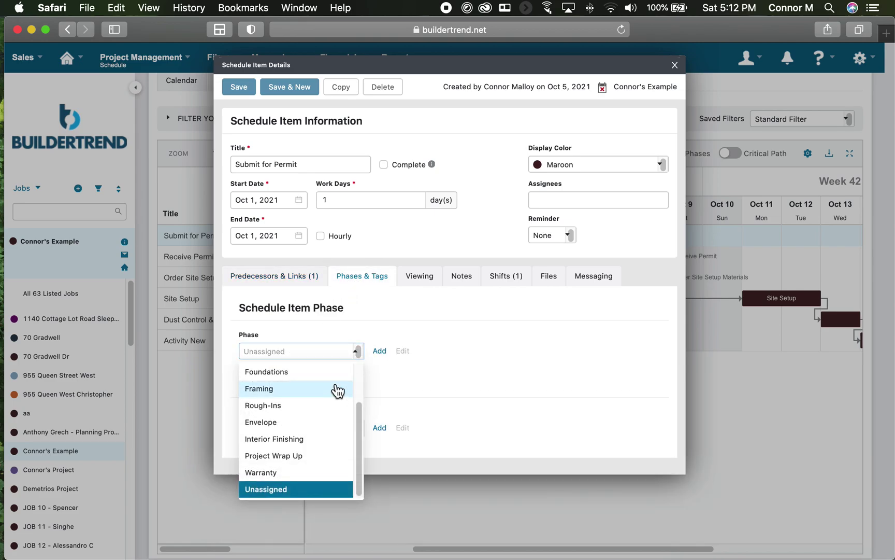
pyautogui.scroll(3, 328, 392)
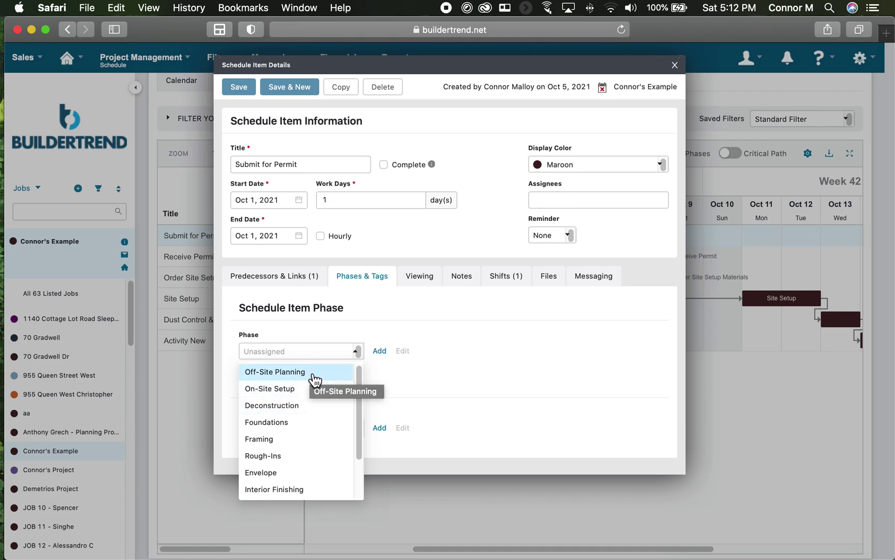
pyautogui.click(314, 378)
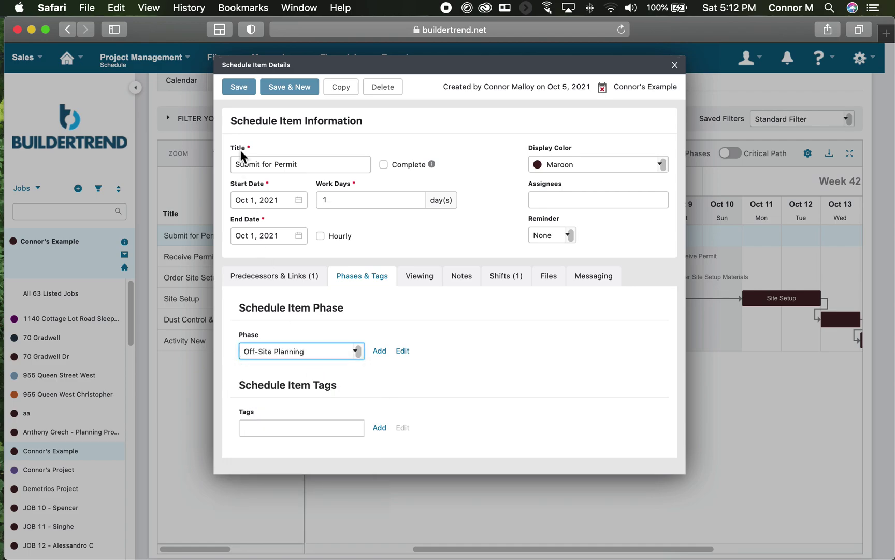
pyautogui.click(240, 94)
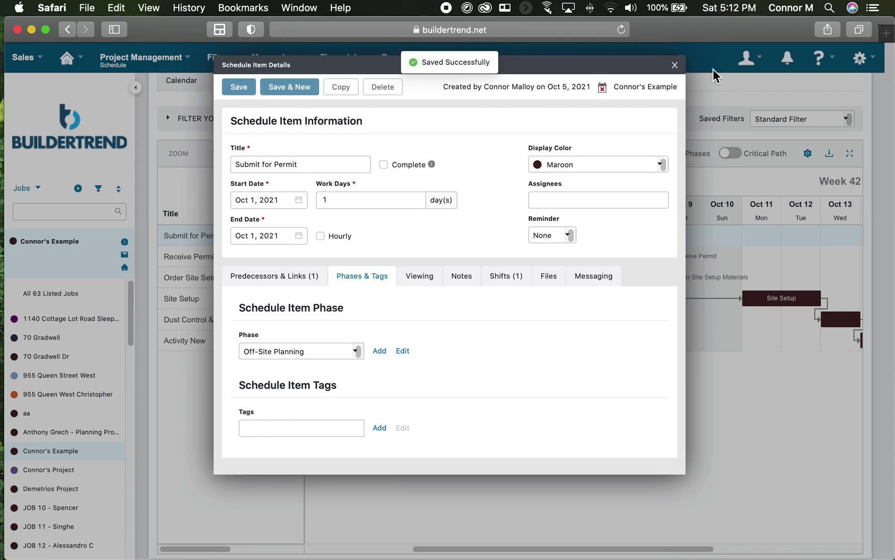
pyautogui.click(676, 66)
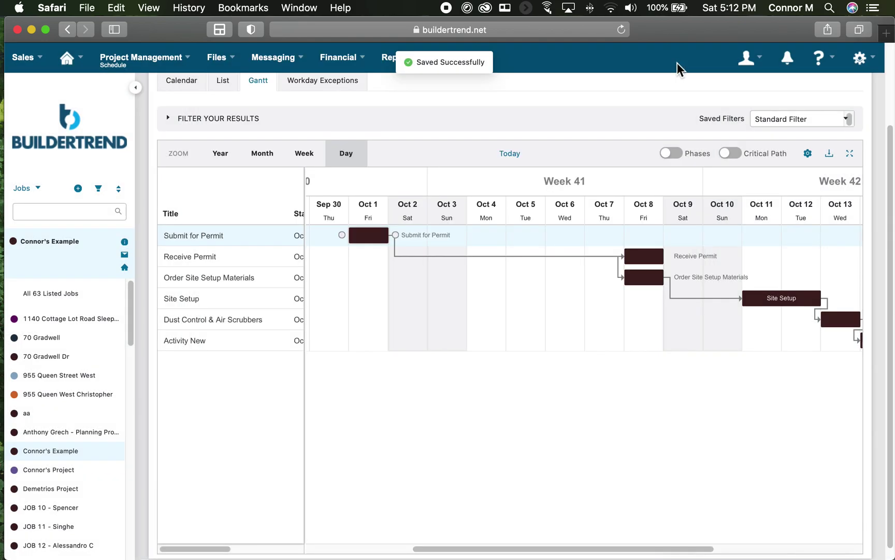
# Step: Save Receive Permit in the Off-Site Planning phase
pyautogui.click(649, 258)
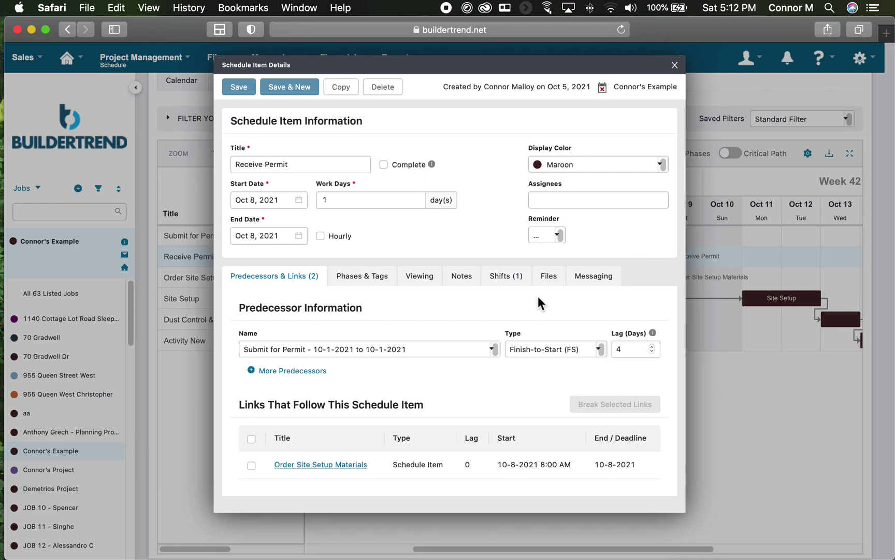
pyautogui.click(366, 278)
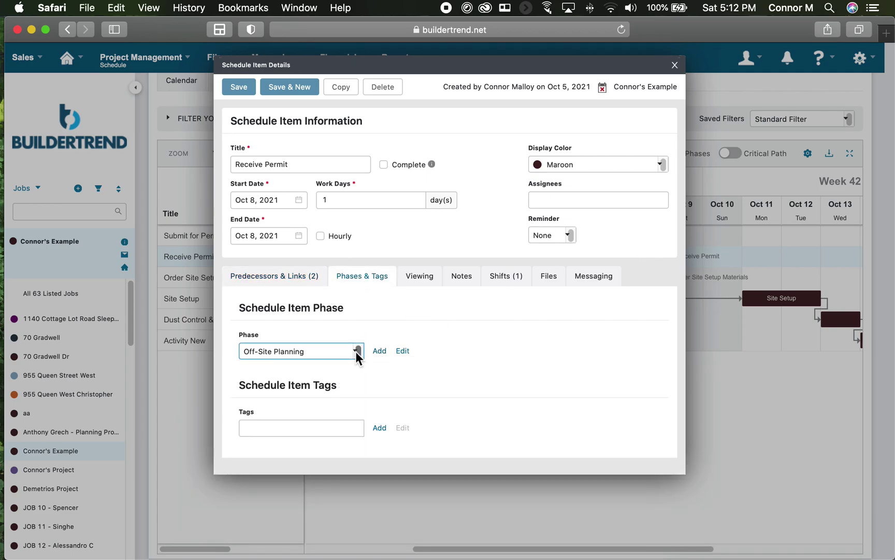
pyautogui.click(241, 89)
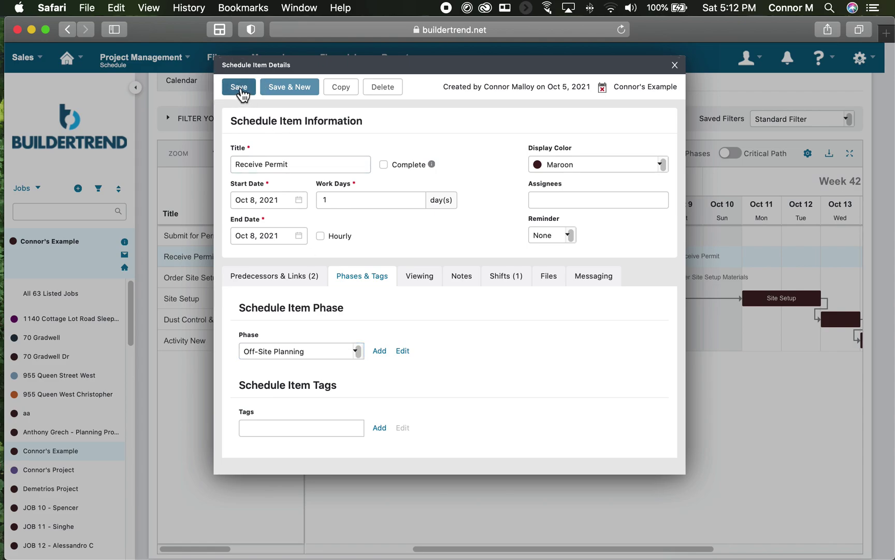
pyautogui.click(675, 65)
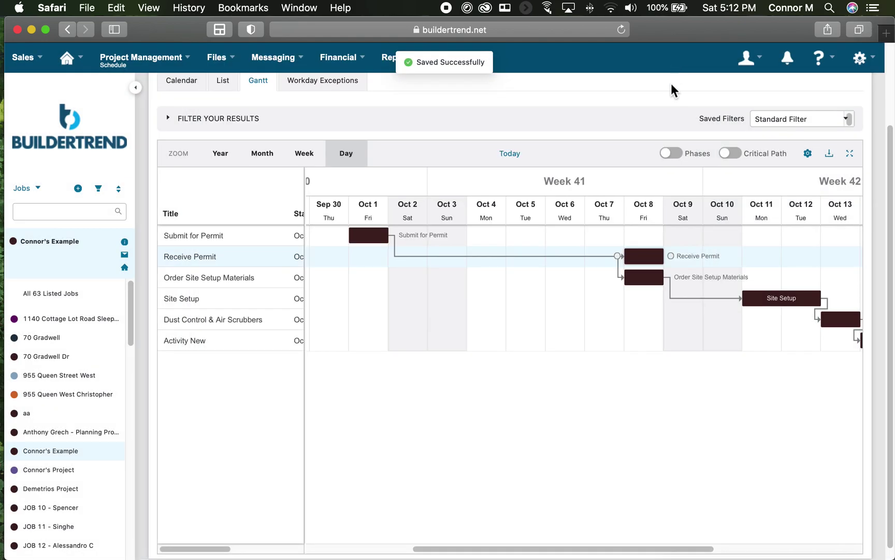
# Step: Assign Order Site Setup Materials to the On-Site Setup phase and save
pyautogui.click(645, 278)
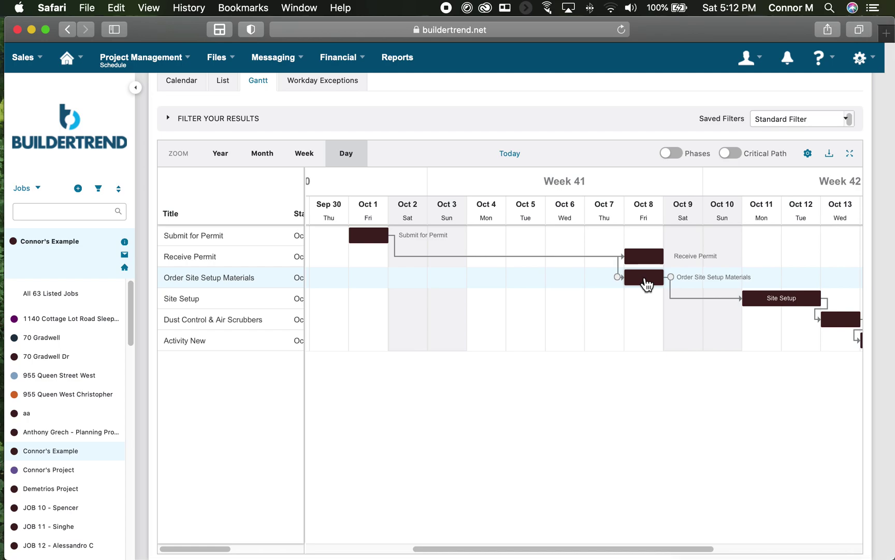
pyautogui.click(349, 314)
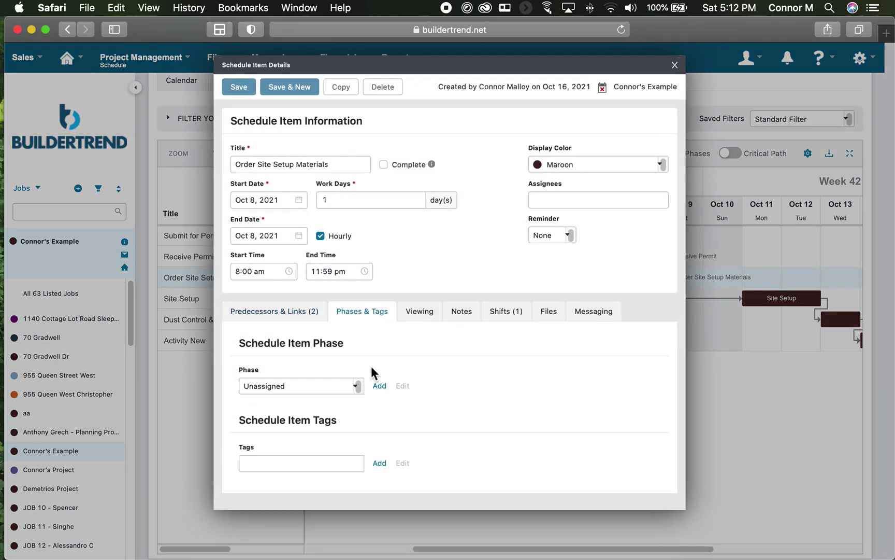
pyautogui.click(355, 385)
pyautogui.scroll(3, 332, 422)
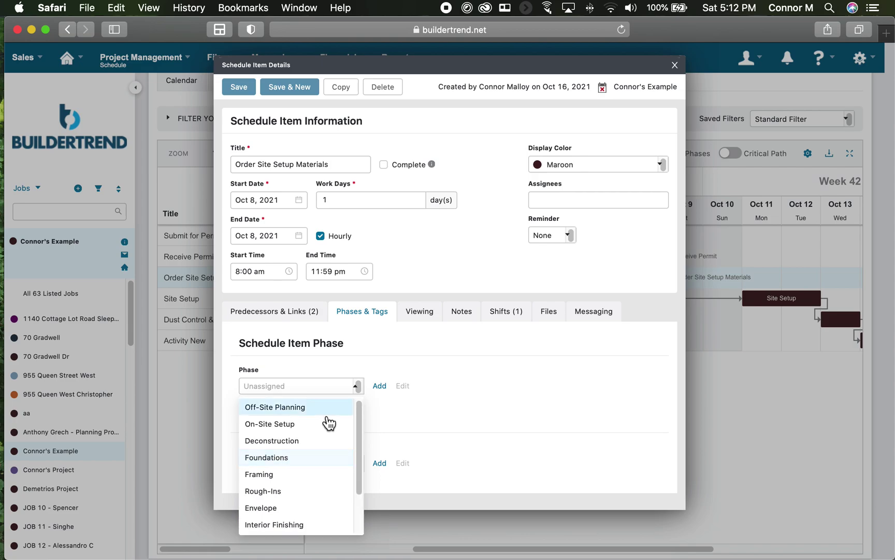
pyautogui.click(269, 424)
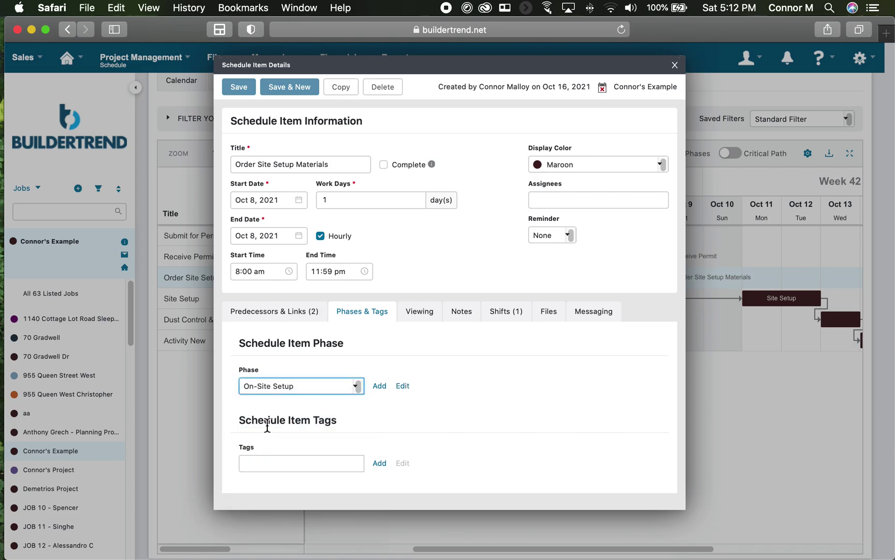
pyautogui.click(238, 87)
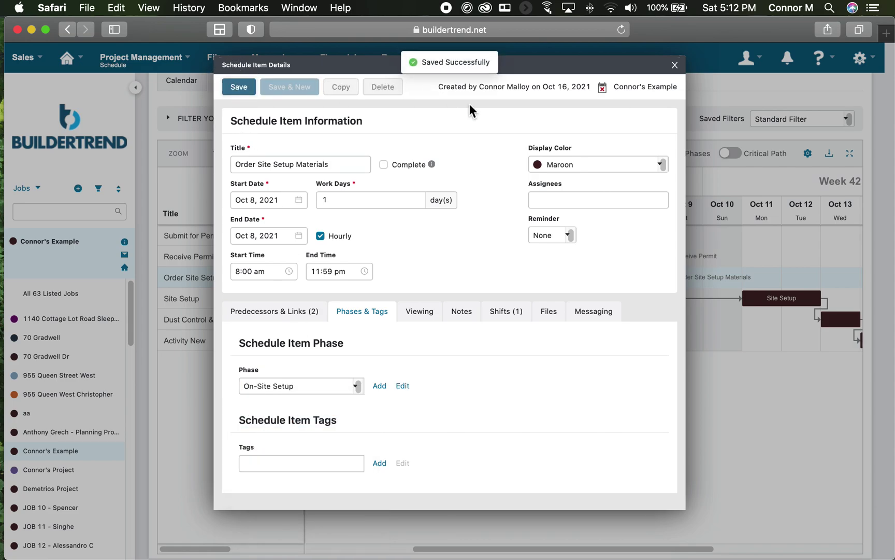
pyautogui.click(675, 66)
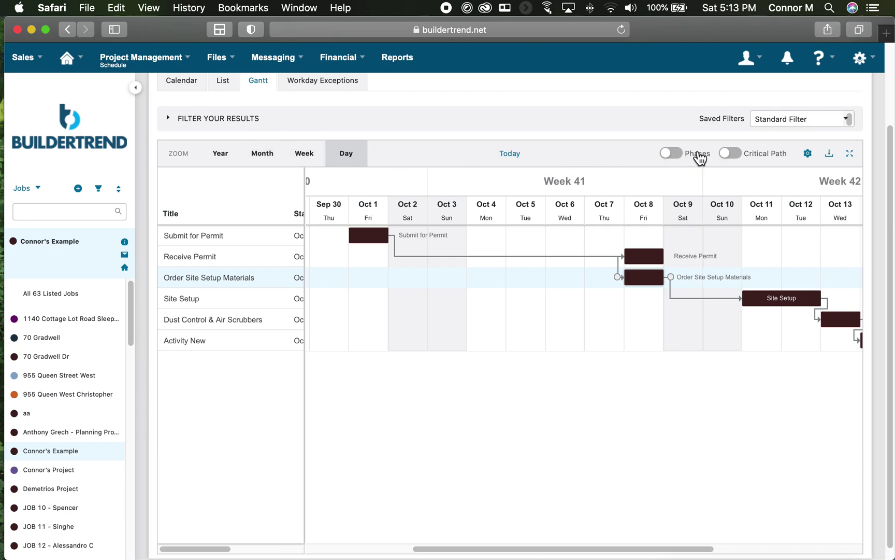
# Step: Turn on Phases to group tasks into Off-Site Planning, On-Site Setup and Unassigned bars
pyautogui.click(672, 154)
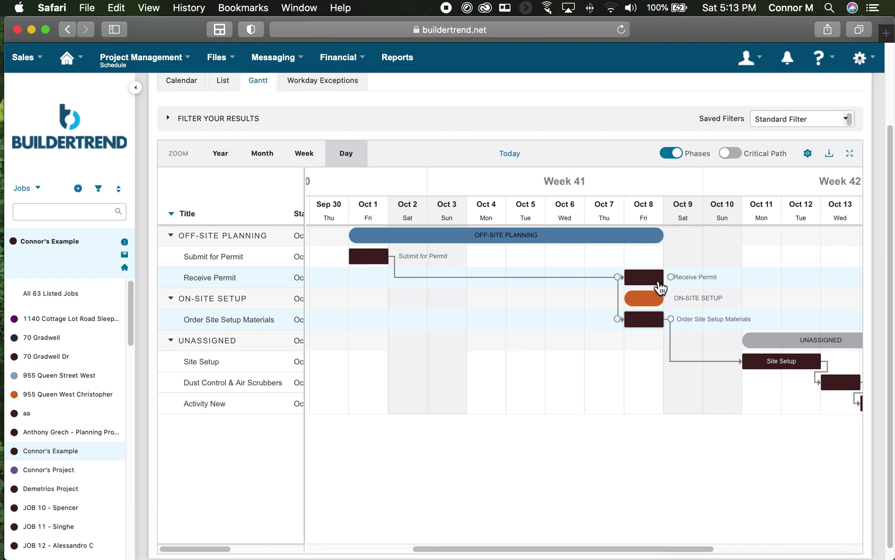
pyautogui.moveTo(649, 322)
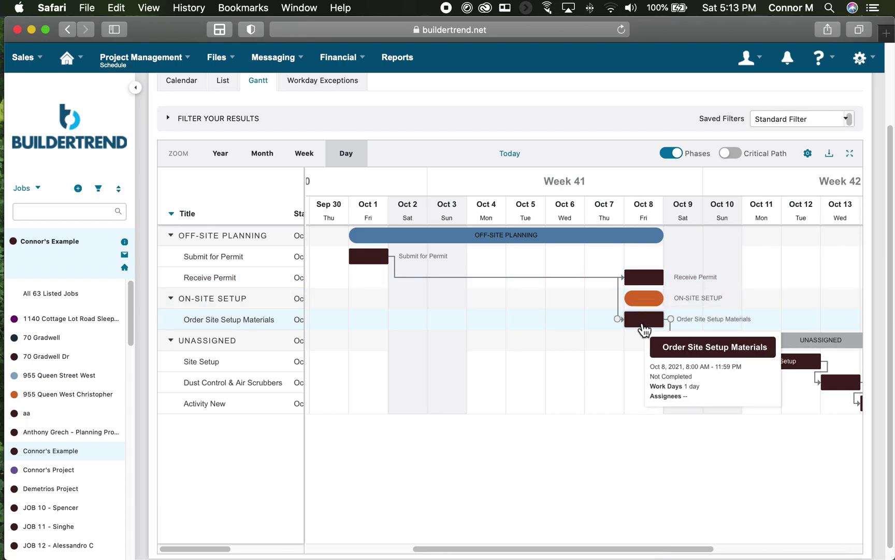
pyautogui.moveTo(575, 549); pyautogui.dragTo(647, 533)
# Step: Assign the Site Setup task to the On-Site Setup phase and save it
pyautogui.click(643, 369)
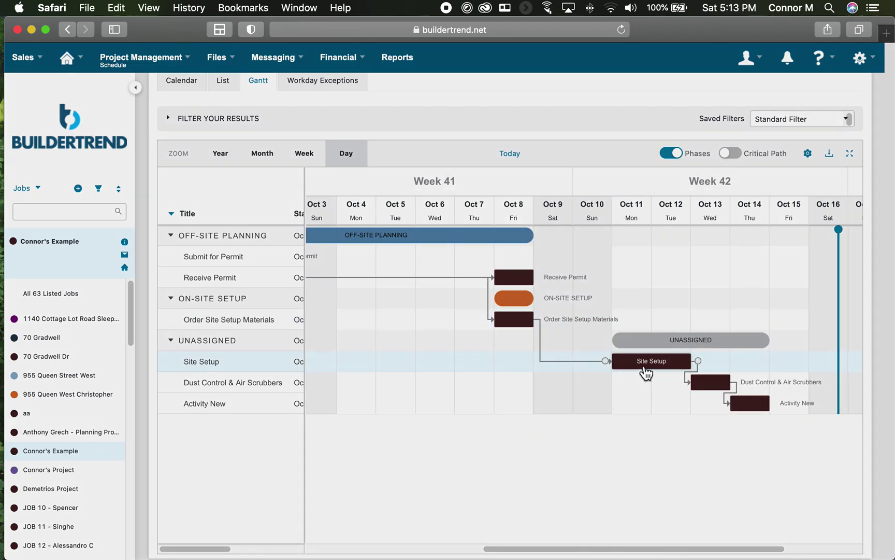
pyautogui.click(371, 284)
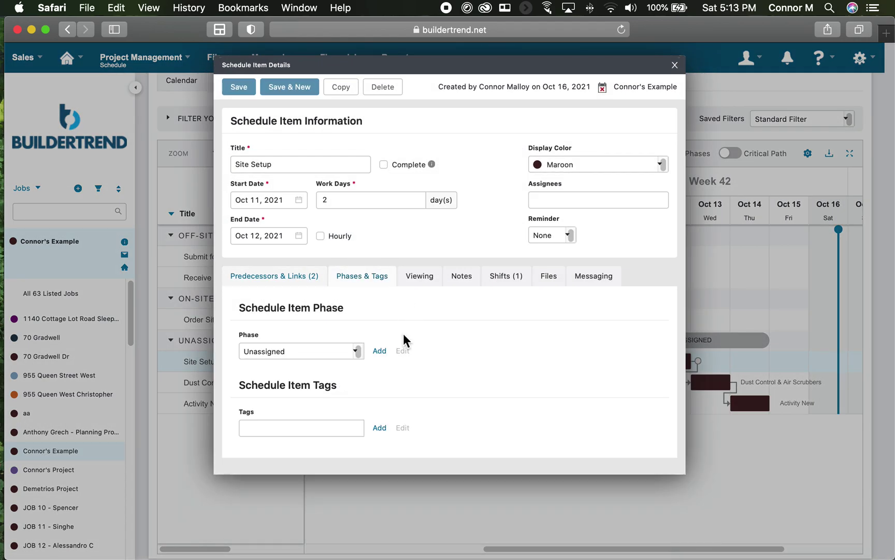
pyautogui.click(356, 350)
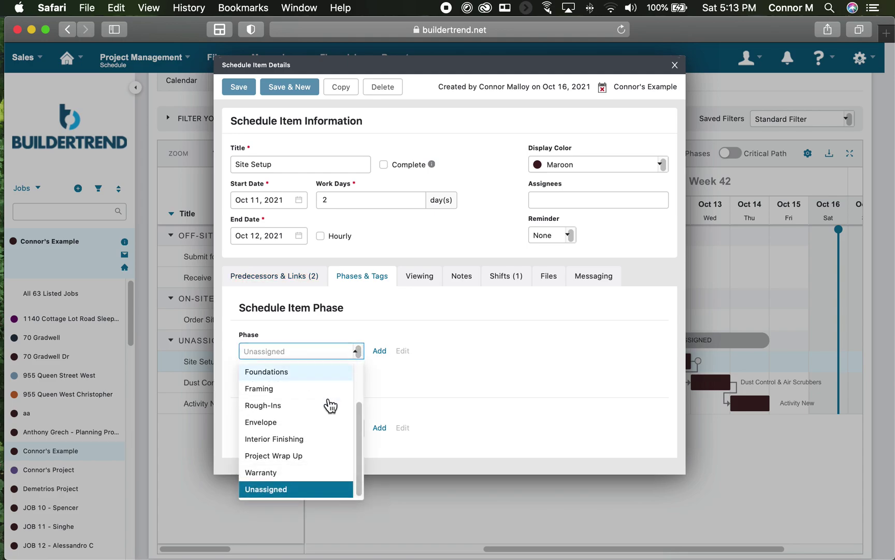
pyautogui.scroll(2, 306, 414)
pyautogui.click(303, 388)
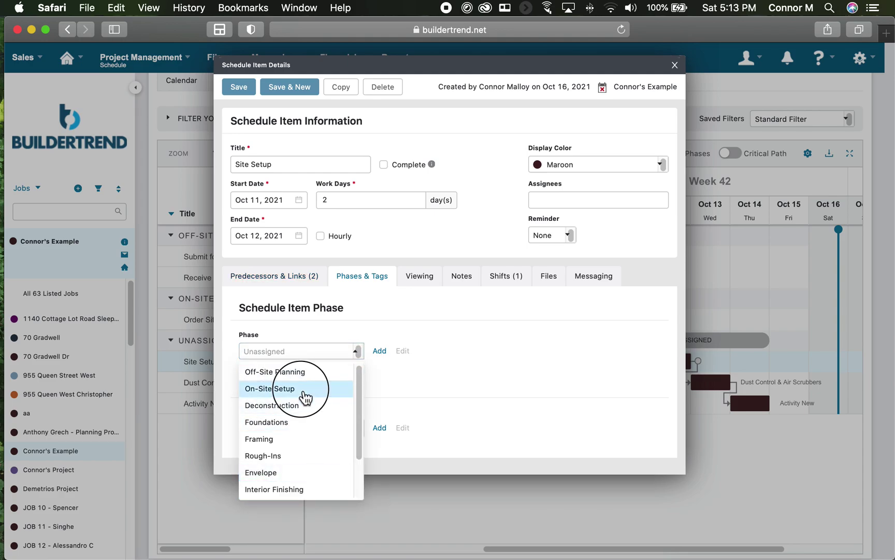
pyautogui.click(248, 92)
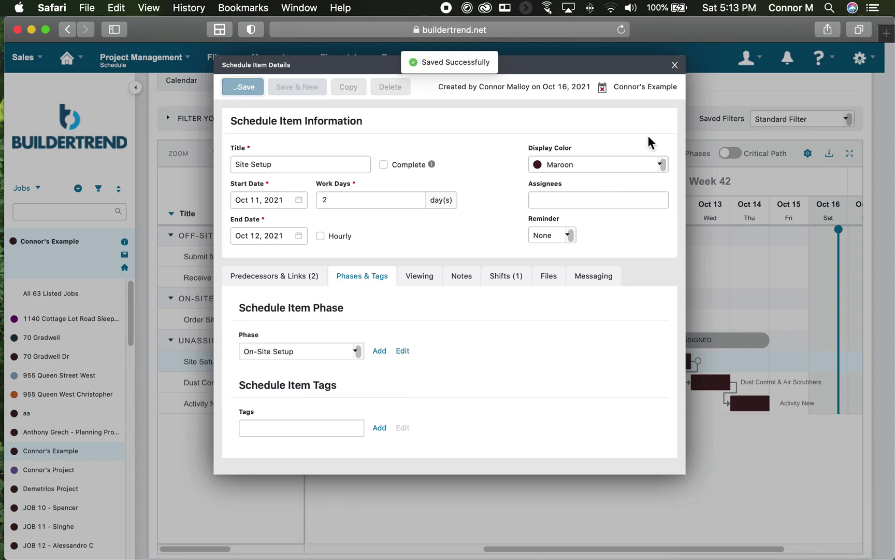
pyautogui.click(674, 65)
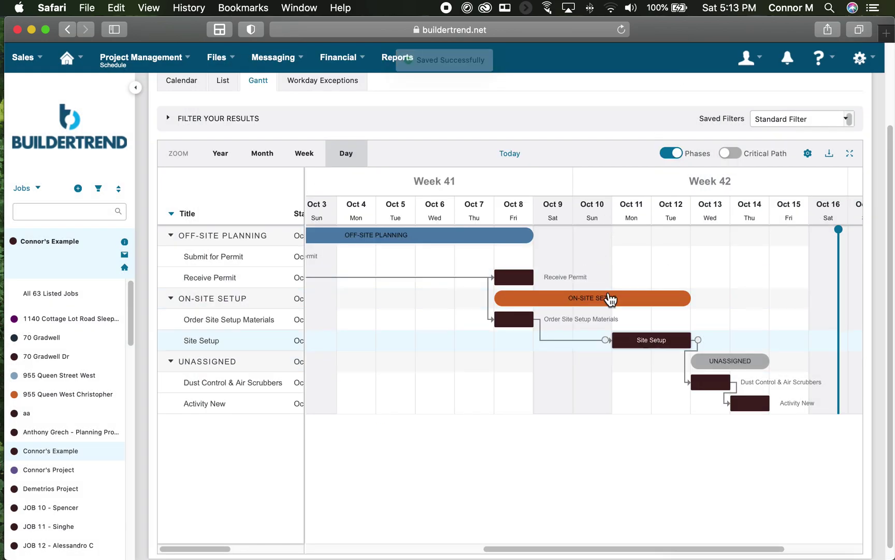
# Step: Assign Dust Control & Air Scrubbers to the On-Site Setup phase and save it
pyautogui.click(710, 382)
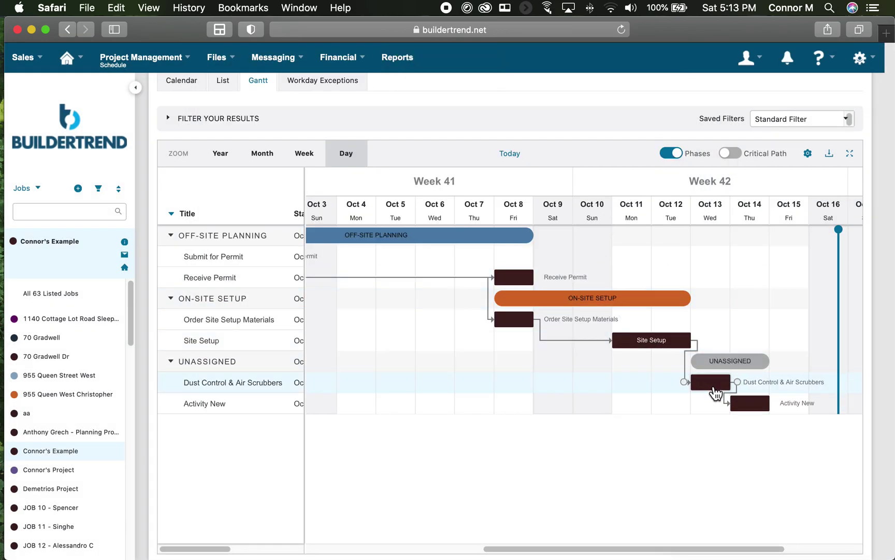
pyautogui.click(359, 280)
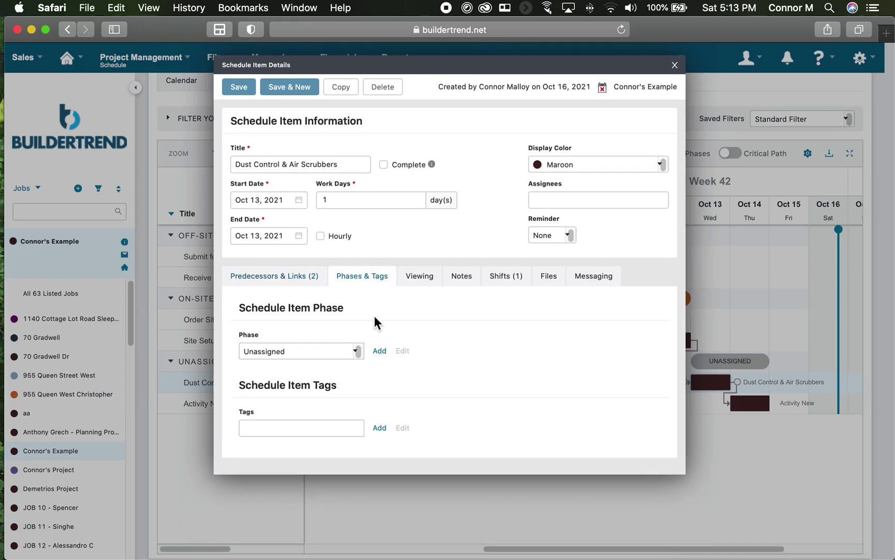
pyautogui.click(357, 350)
pyautogui.scroll(3, 332, 409)
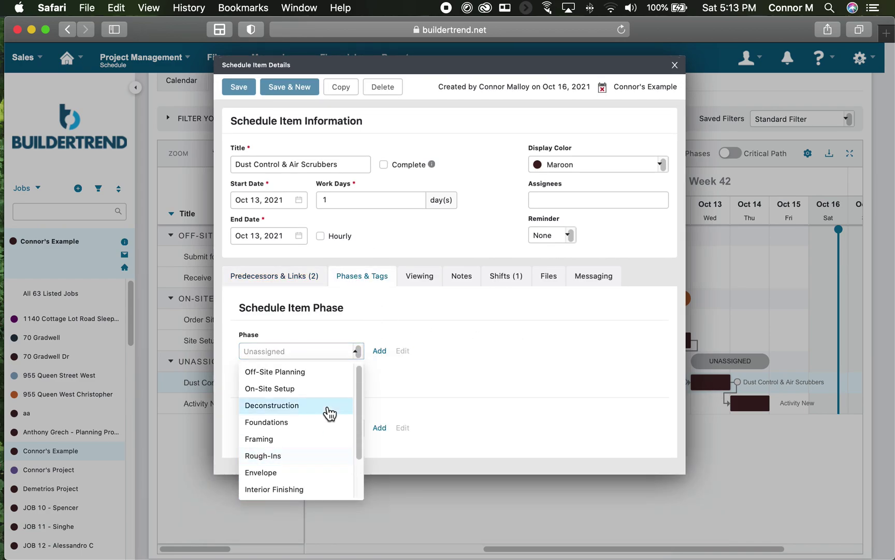
pyautogui.click(320, 399)
pyautogui.click(252, 91)
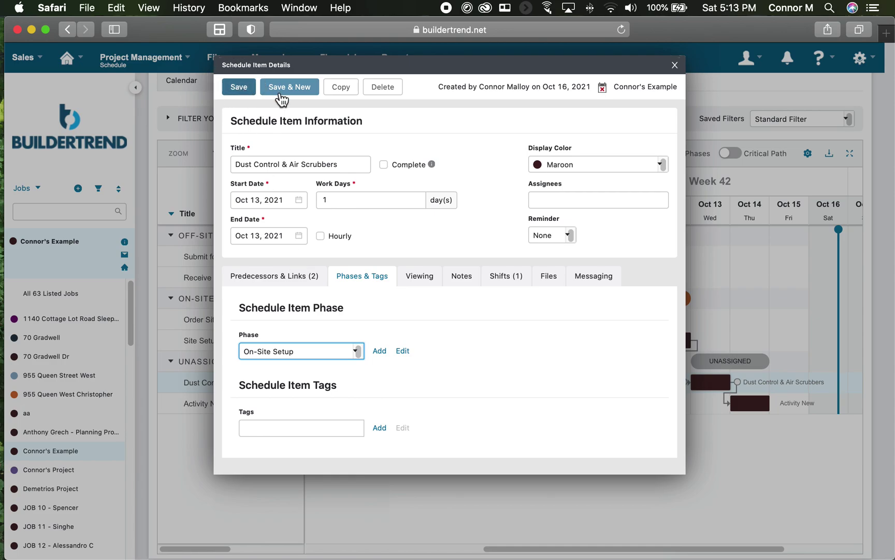
pyautogui.click(674, 66)
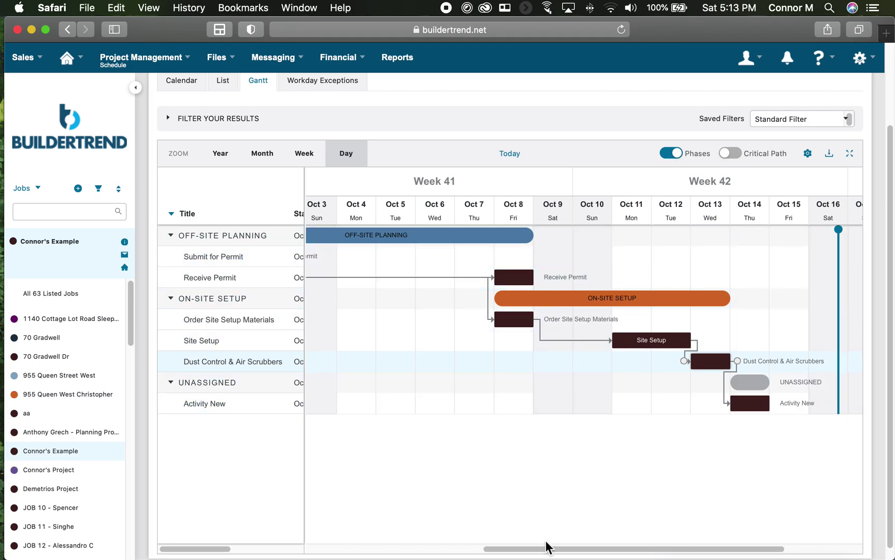
# Step: Collapse Off-Site Planning to its summary bar while keeping On-Site Setup's three tasks expanded
pyautogui.moveTo(543, 549); pyautogui.dragTo(460, 546)
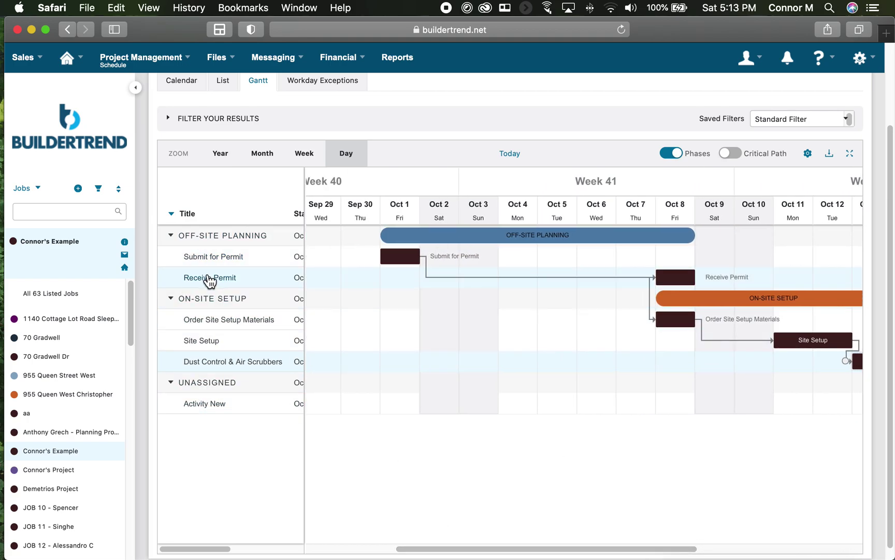
pyautogui.click(171, 236)
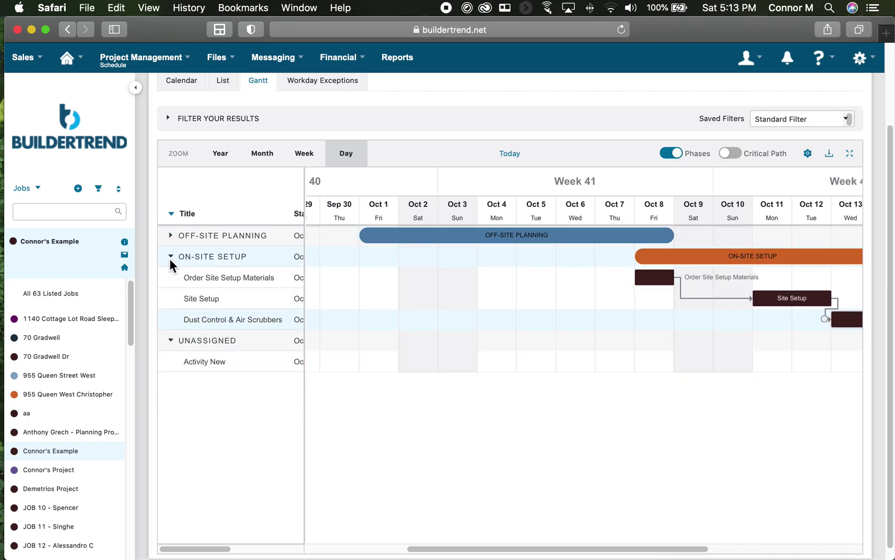
pyautogui.click(171, 256)
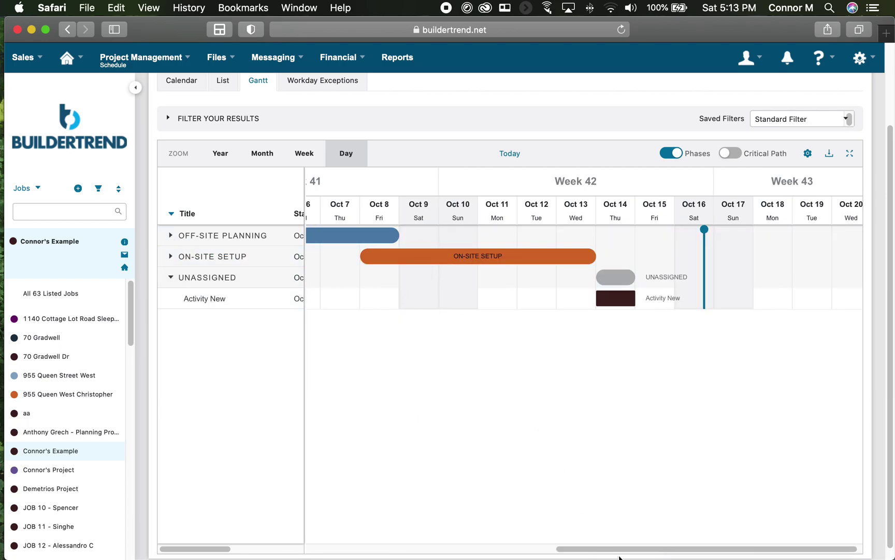
pyautogui.hscroll(-5, 622, 554)
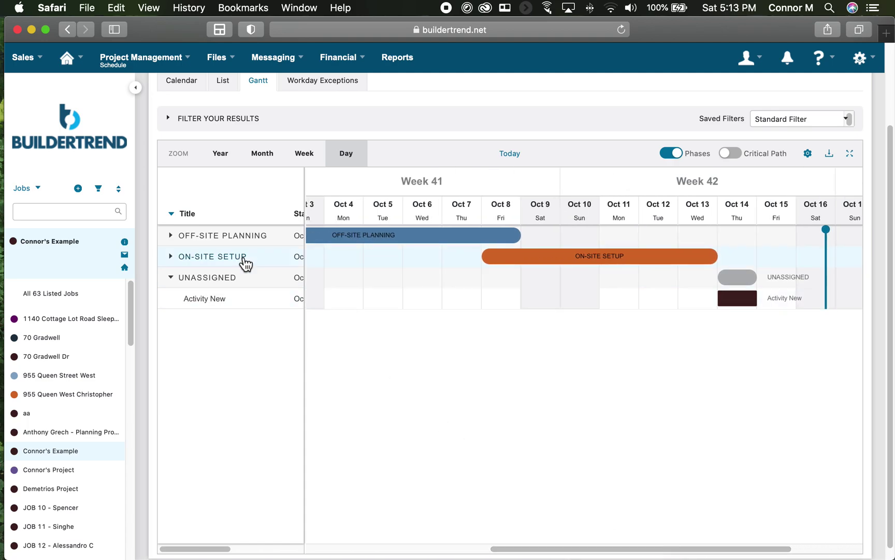
pyautogui.click(170, 256)
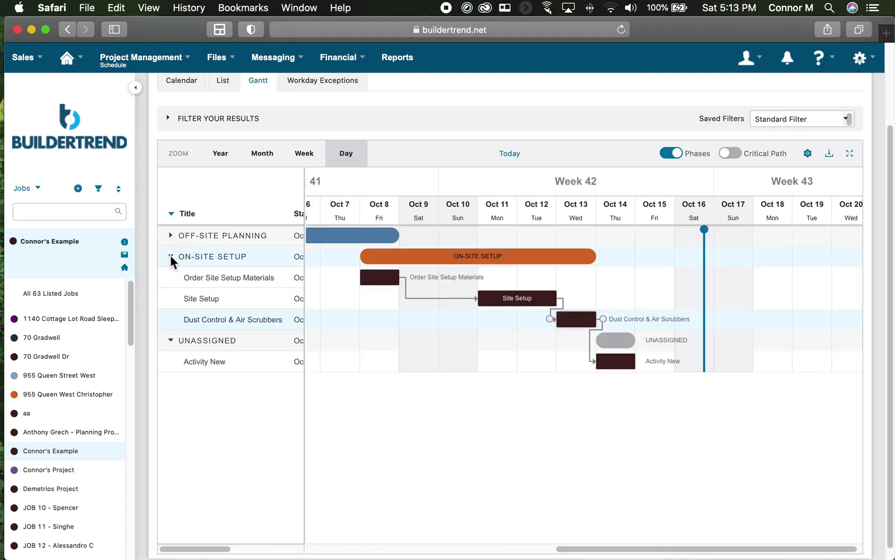
# Step: Delete the Activity New task from the schedule
pyautogui.click(614, 361)
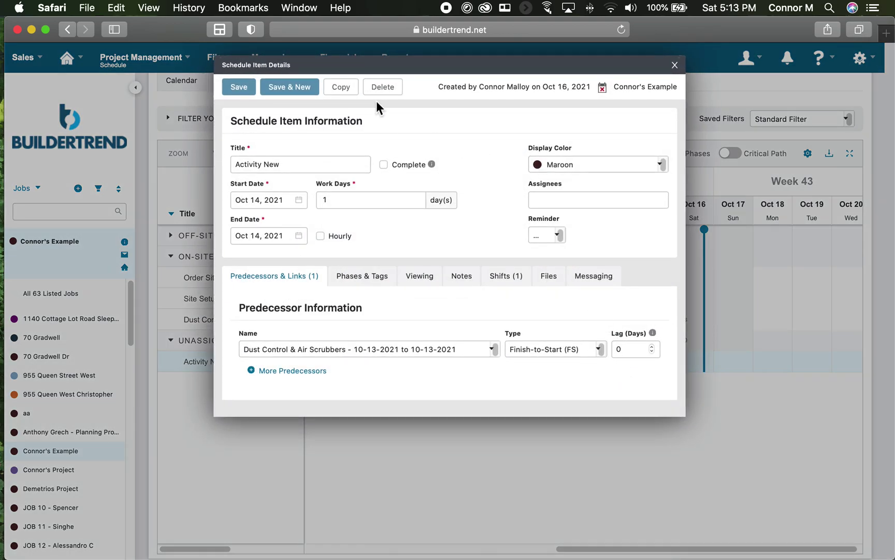
pyautogui.click(383, 86)
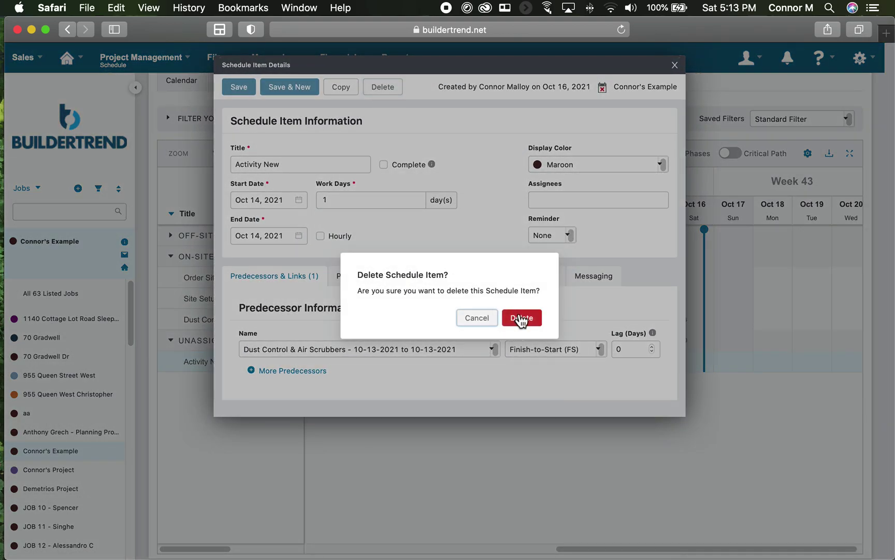
pyautogui.click(521, 319)
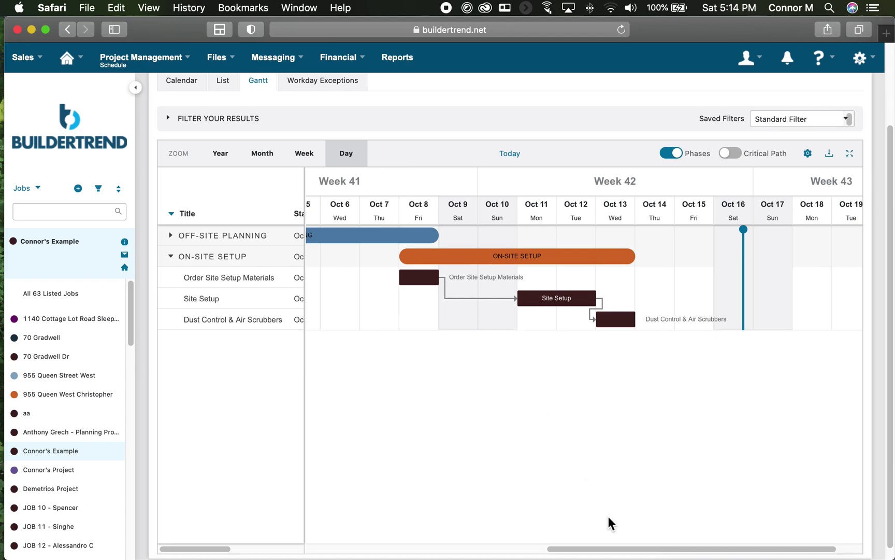
# Step: Collapse the On-Site Setup phase to its summary bar
pyautogui.moveTo(609, 549); pyautogui.dragTo(536, 549)
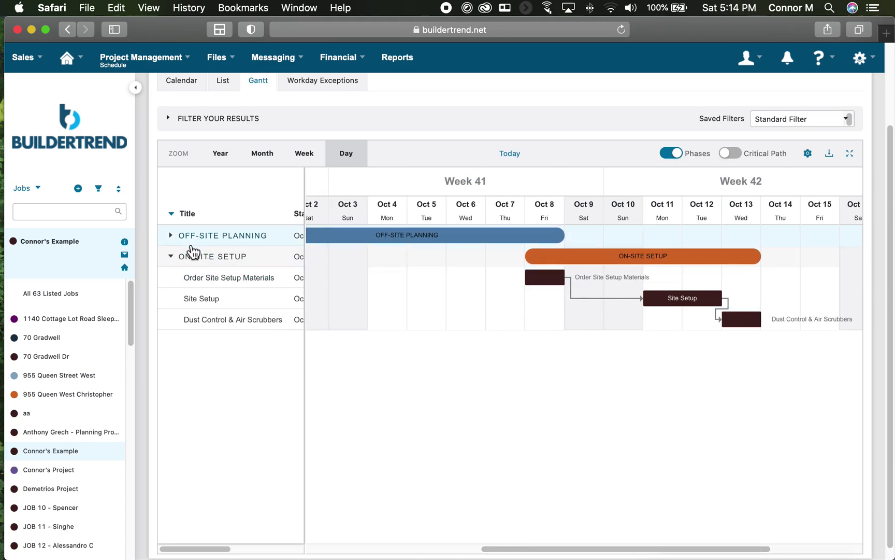
pyautogui.click(170, 256)
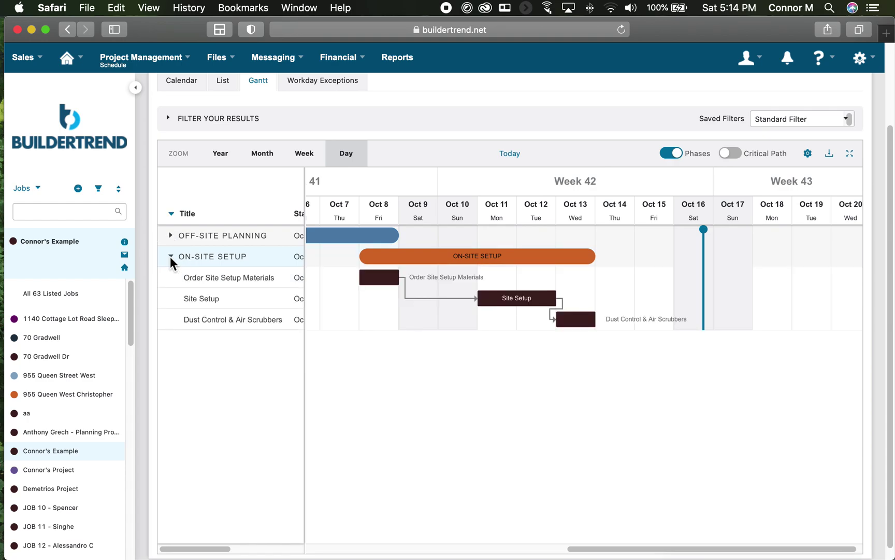
pyautogui.click(170, 257)
pyautogui.moveTo(631, 549); pyautogui.dragTo(484, 549)
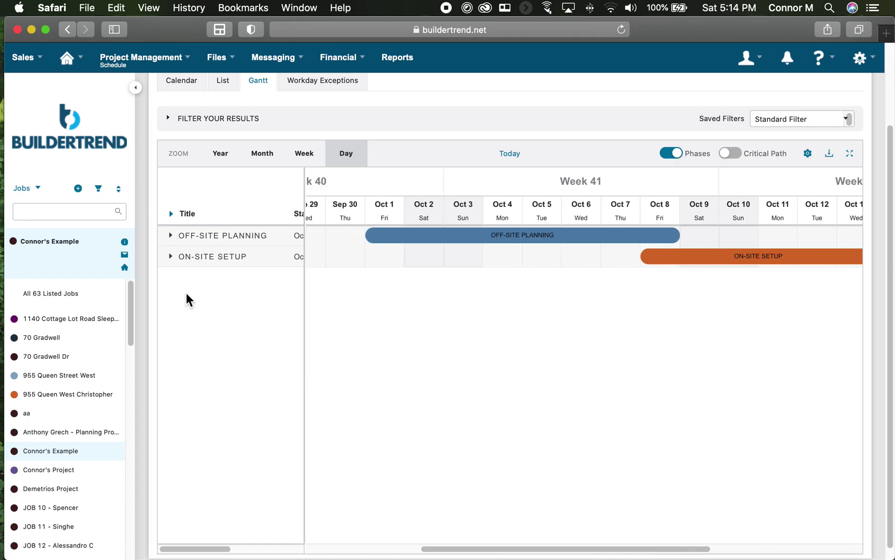
pyautogui.click(168, 235)
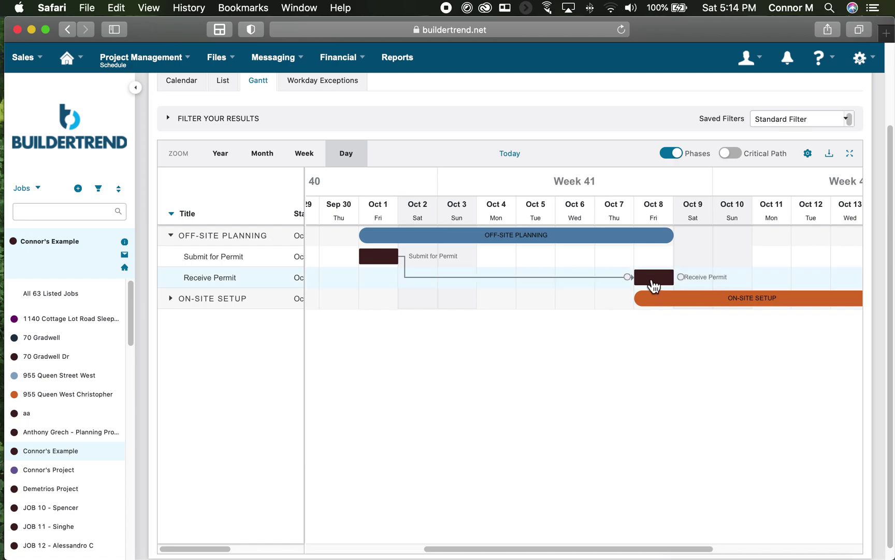
pyautogui.click(379, 258)
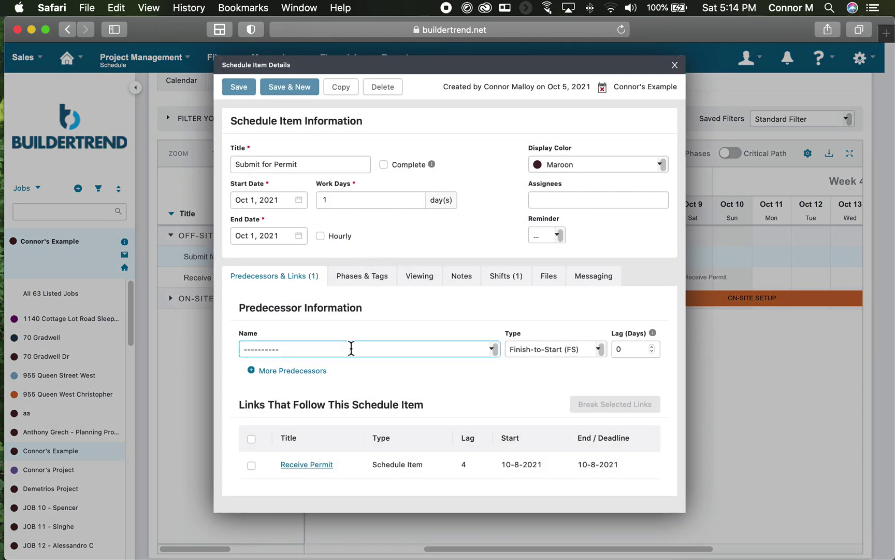
pyautogui.click(237, 89)
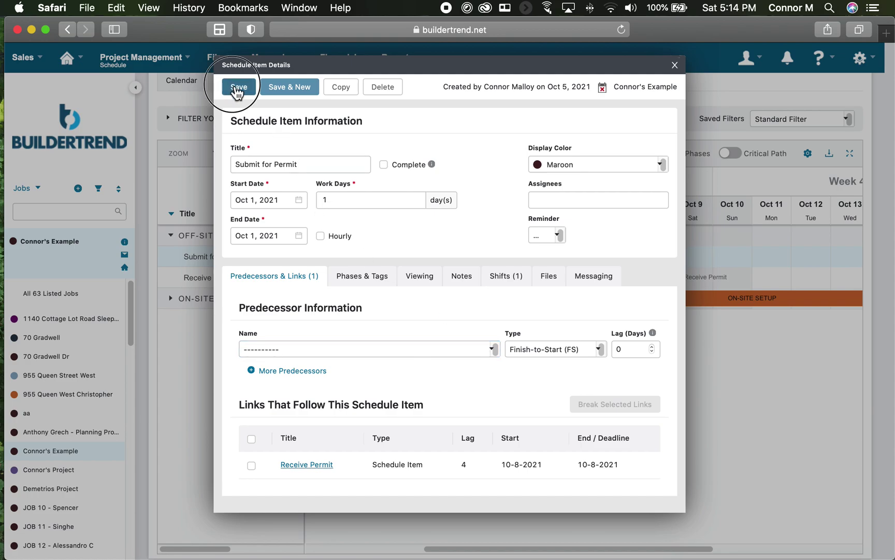
pyautogui.click(676, 65)
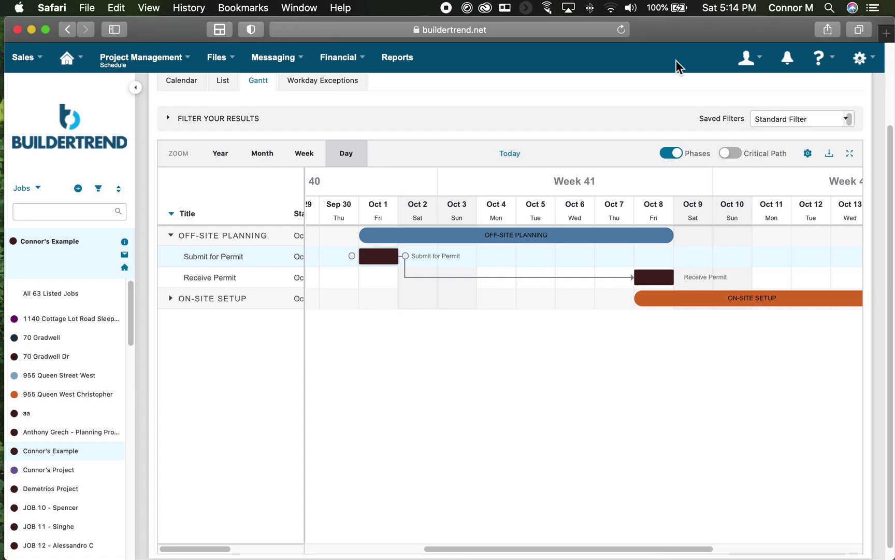
pyautogui.moveTo(529, 237)
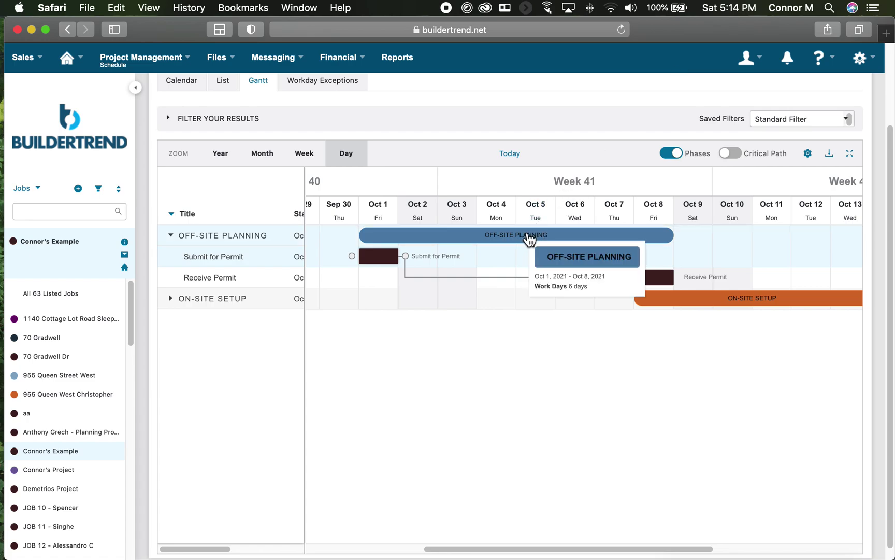